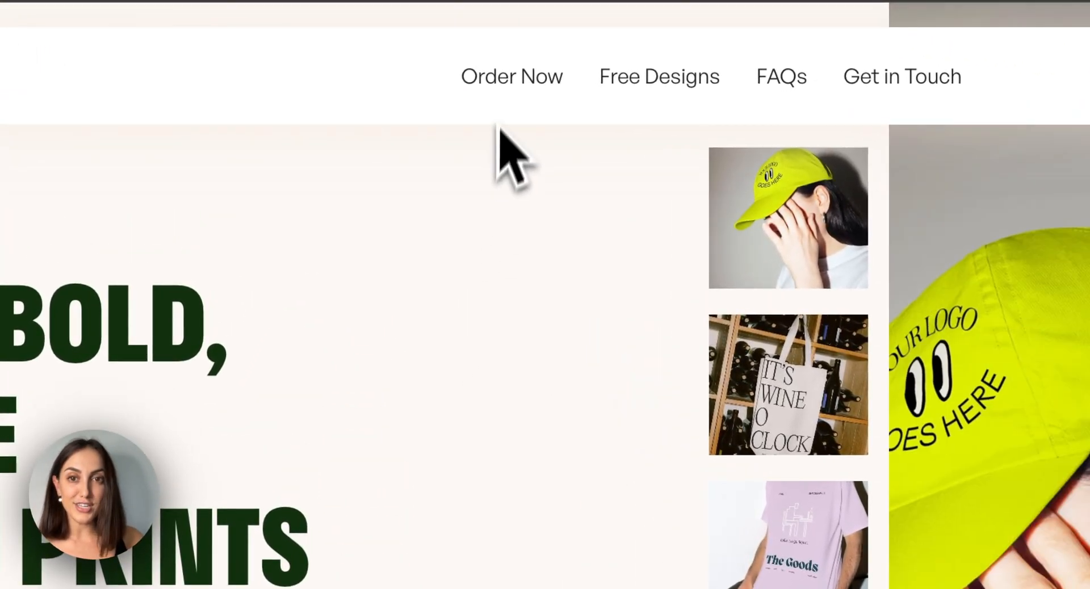
- Open the ordering page and start building a gang sheet in the builder
click(510, 83)
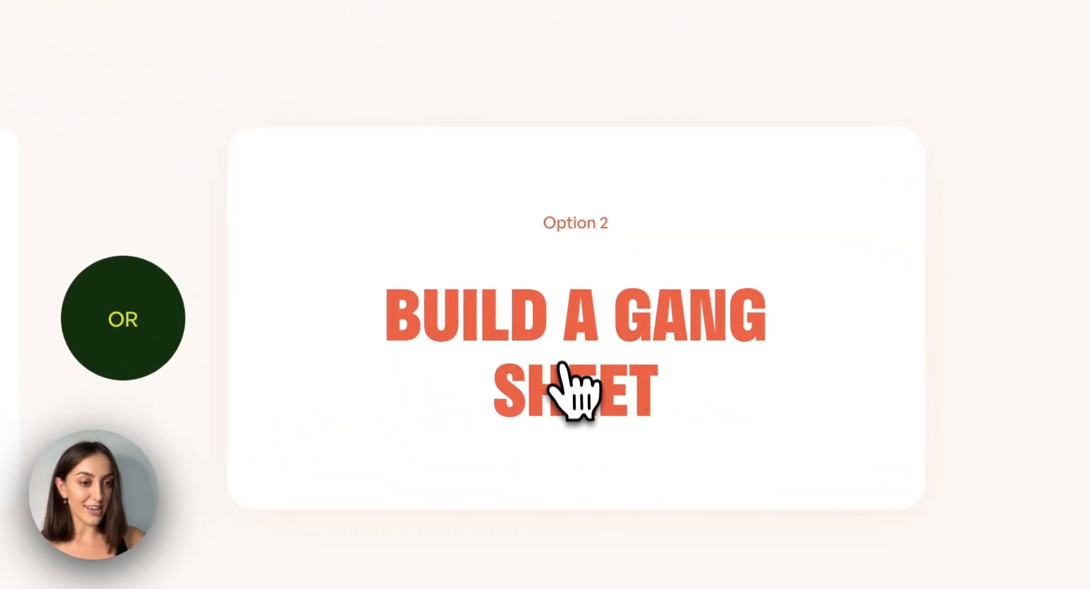
click(567, 334)
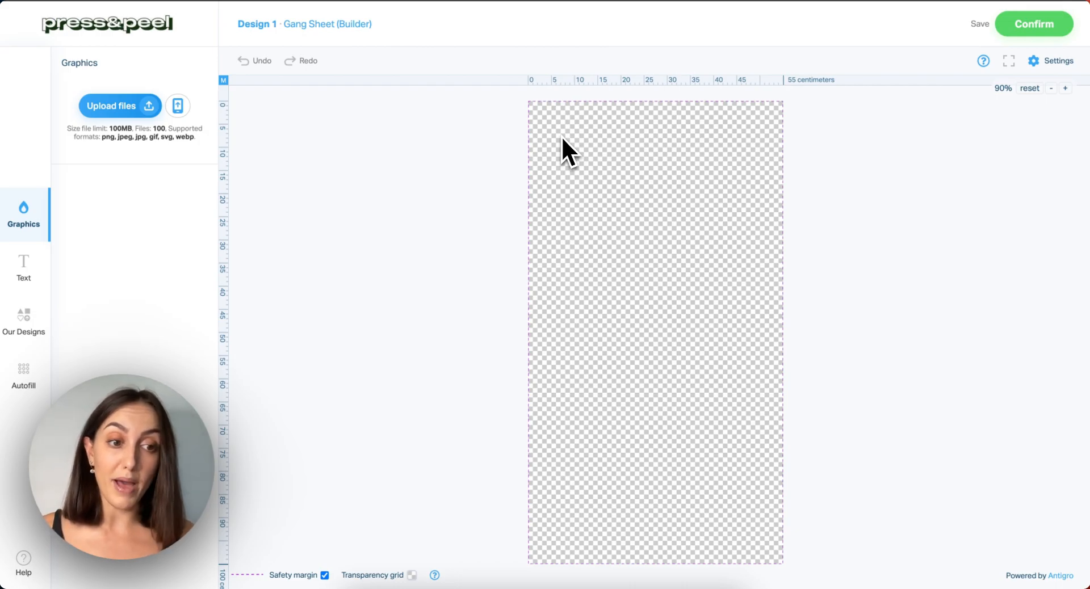
scroll(562, 159, down, 10)
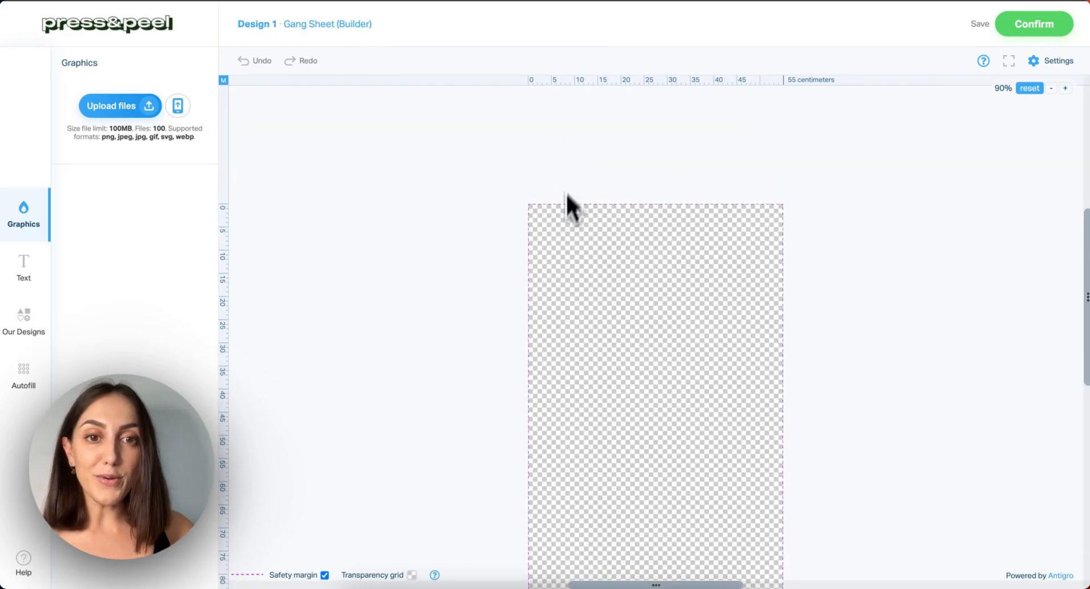
scroll(795, 221, up, 10)
drag(1077, 264, 1078, 292)
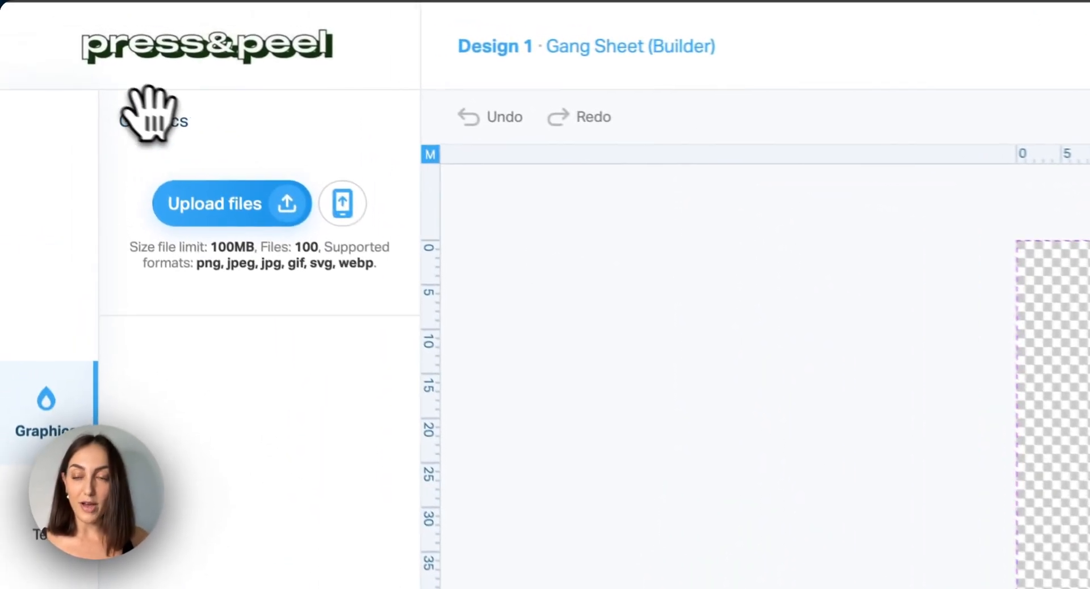
- Upload the small logo image "Press and Peel Logo.png" to the graphics
click(227, 223)
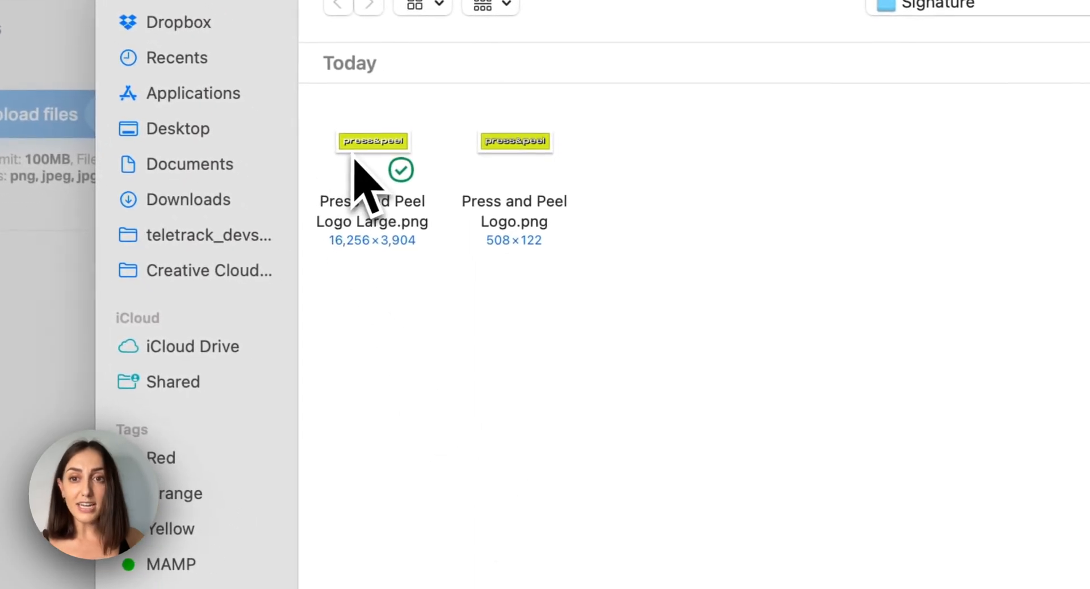
click(570, 249)
click(532, 161)
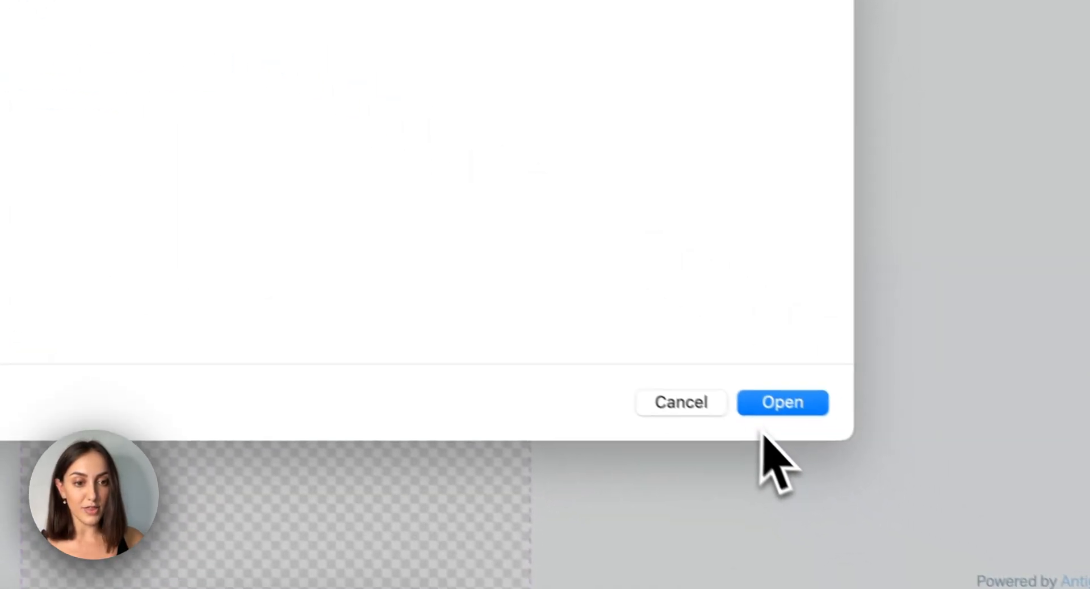
click(781, 404)
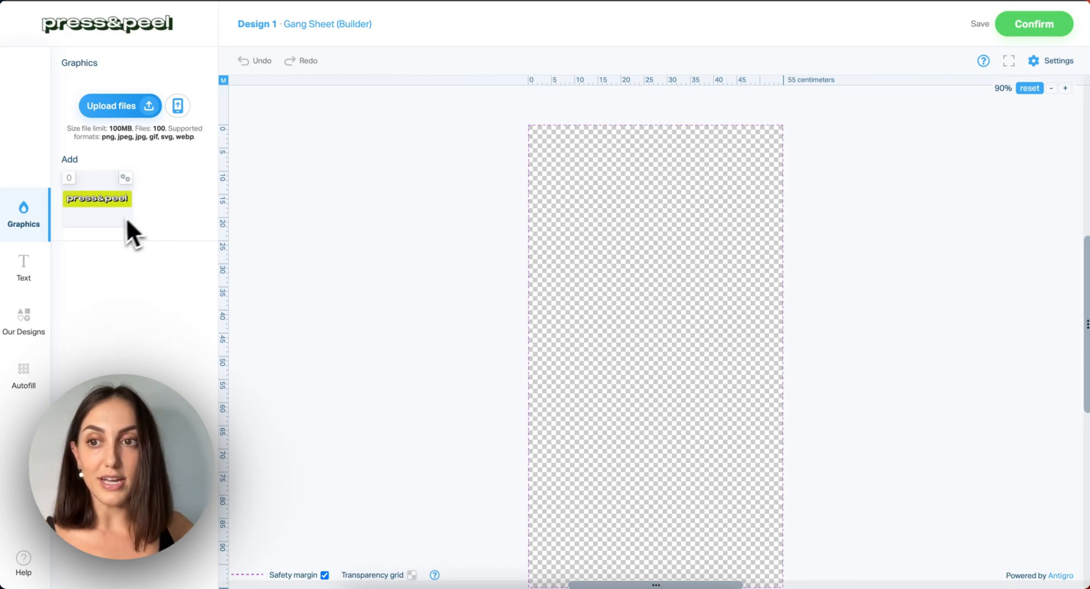
- Place the uploaded small logo on the gang sheet and move it to the sheet's upper area
drag(83, 199, 608, 190)
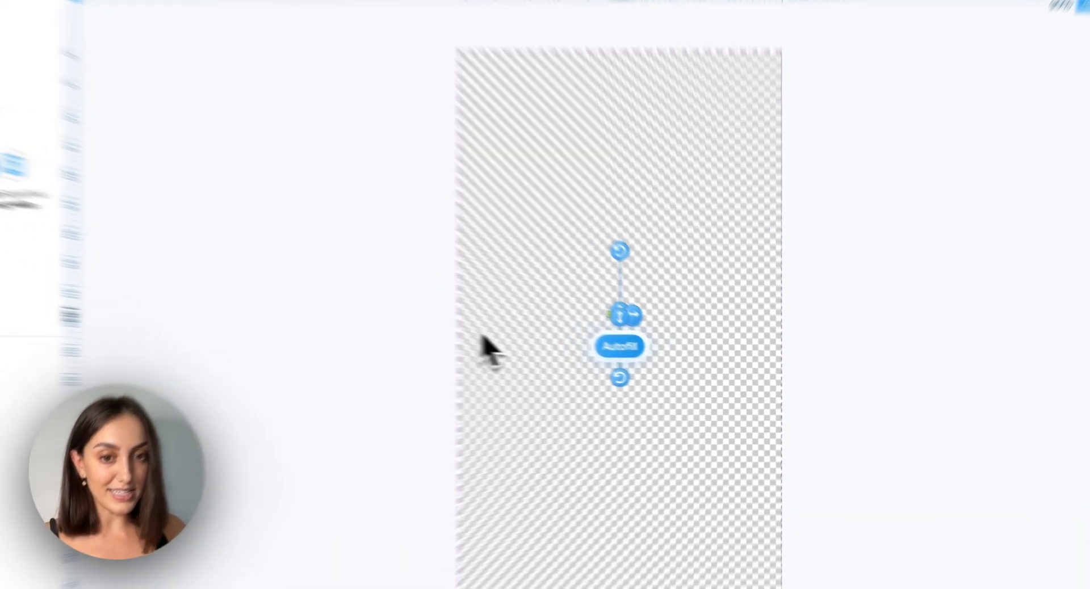
click(548, 360)
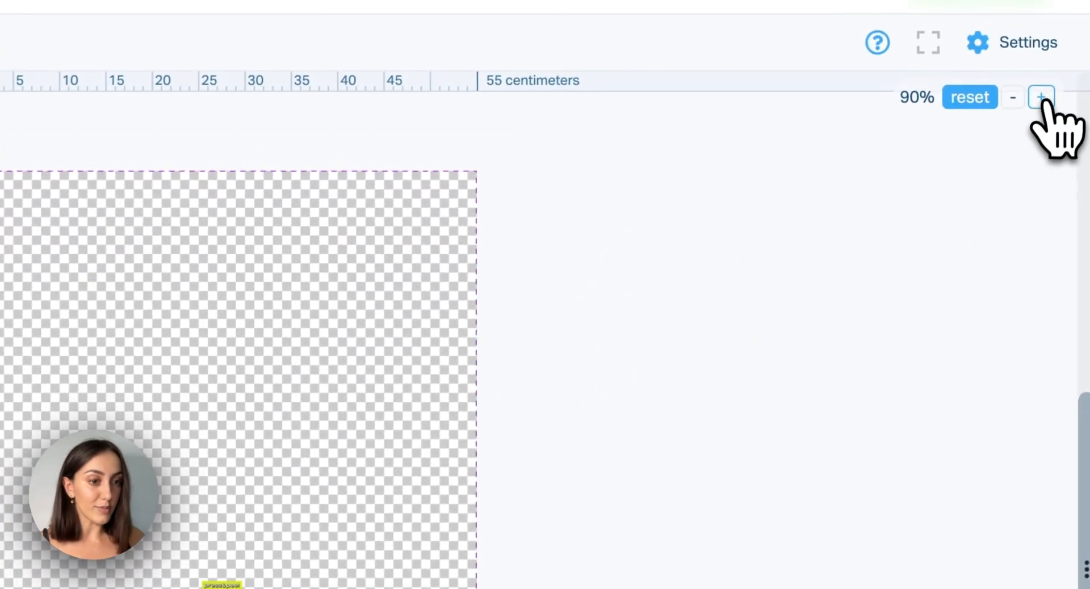
click(1041, 100)
click(1041, 100)
click(1041, 100)
click(1041, 100)
click(1041, 100)
click(225, 539)
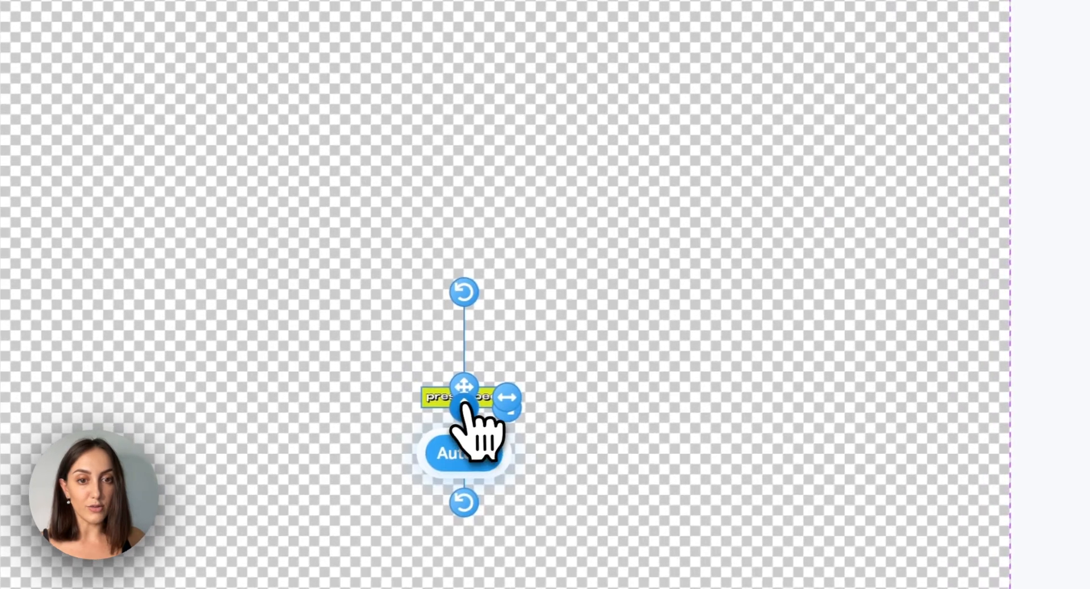
drag(489, 400, 450, 251)
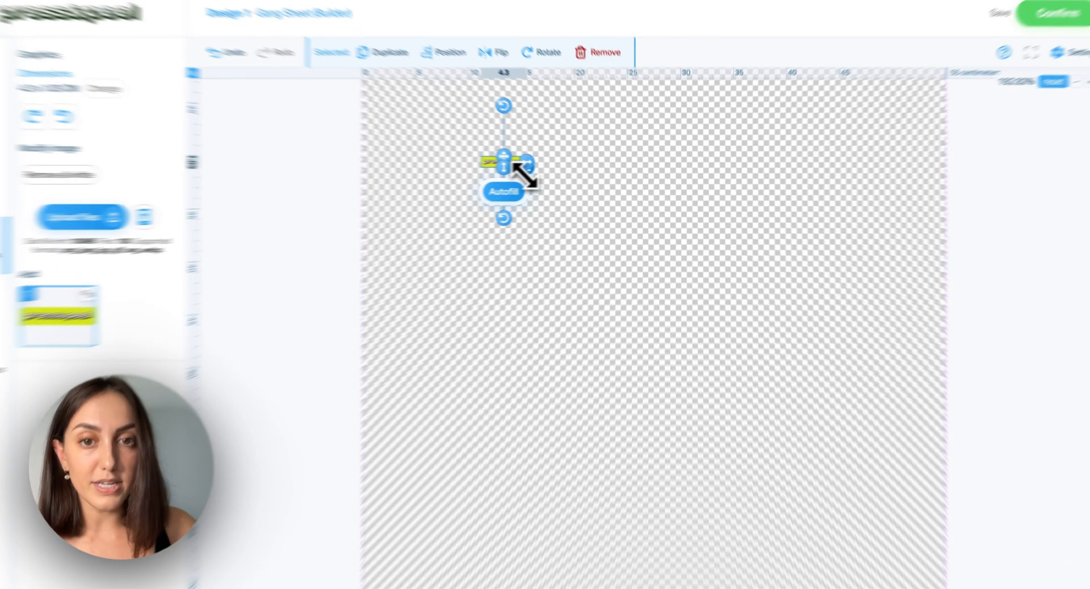
- Enlarge the small logo on the sheet proportionally to about 18.78 x 4.51 cm
drag(535, 169, 661, 199)
drag(597, 209, 525, 170)
click(620, 404)
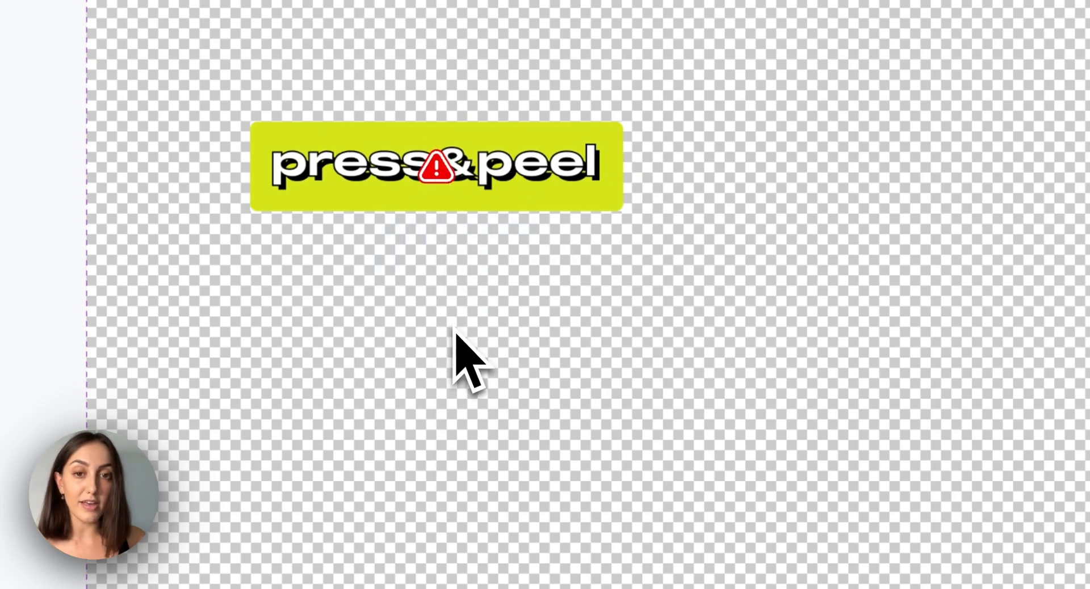
- Read the resolution warning on the enlarged logo and remove that logo from the sheet
click(443, 173)
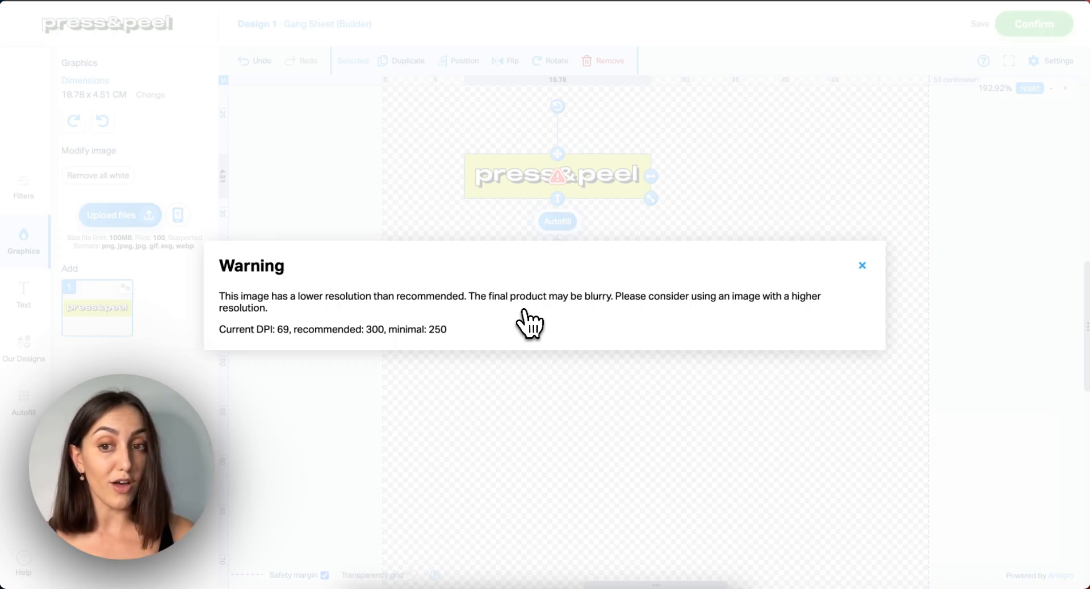
click(862, 265)
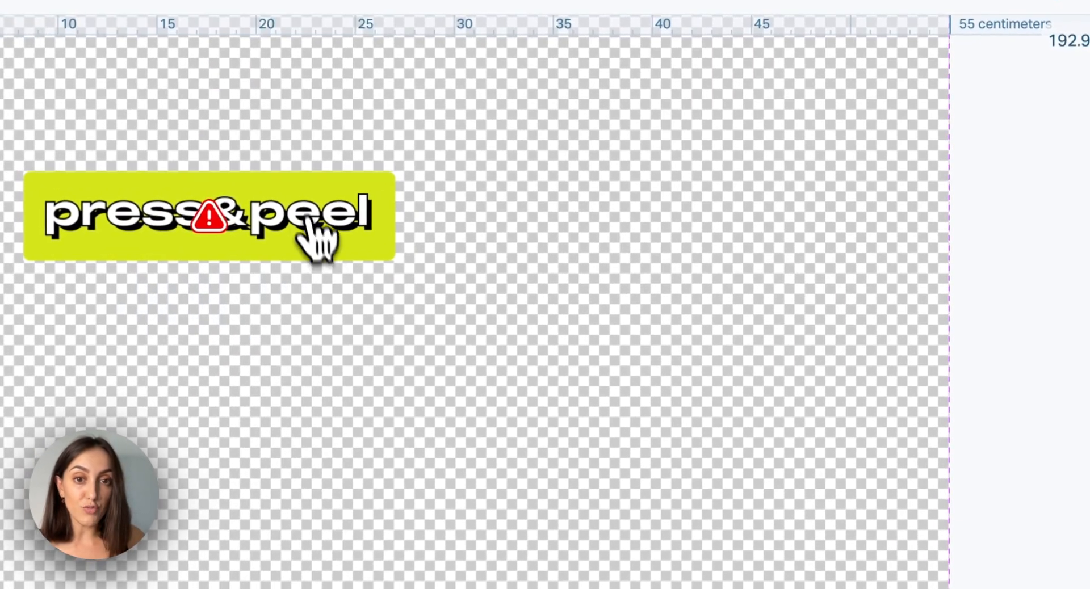
click(312, 224)
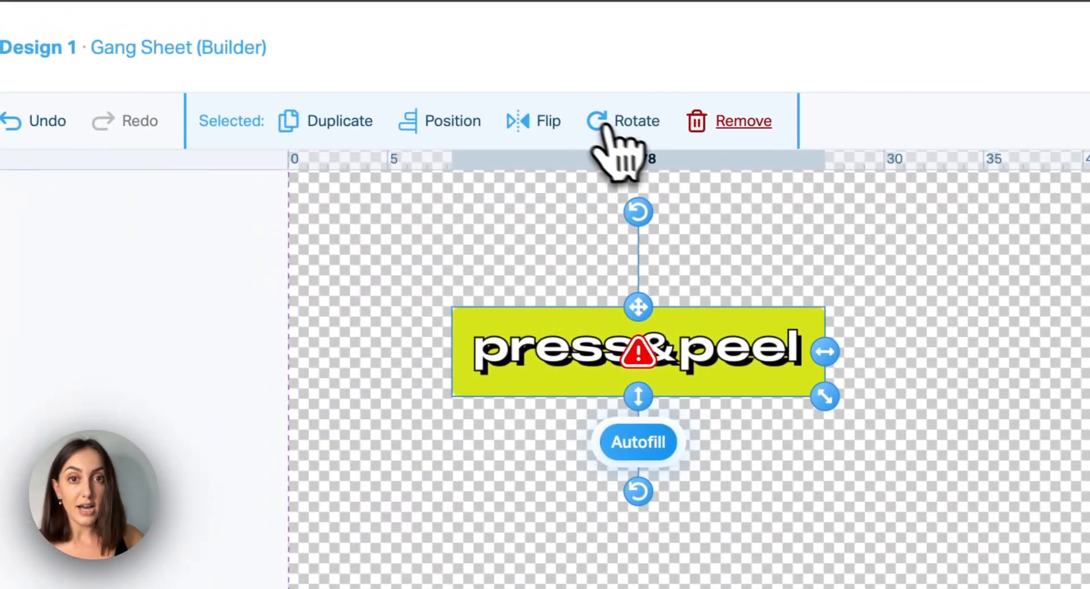
click(734, 132)
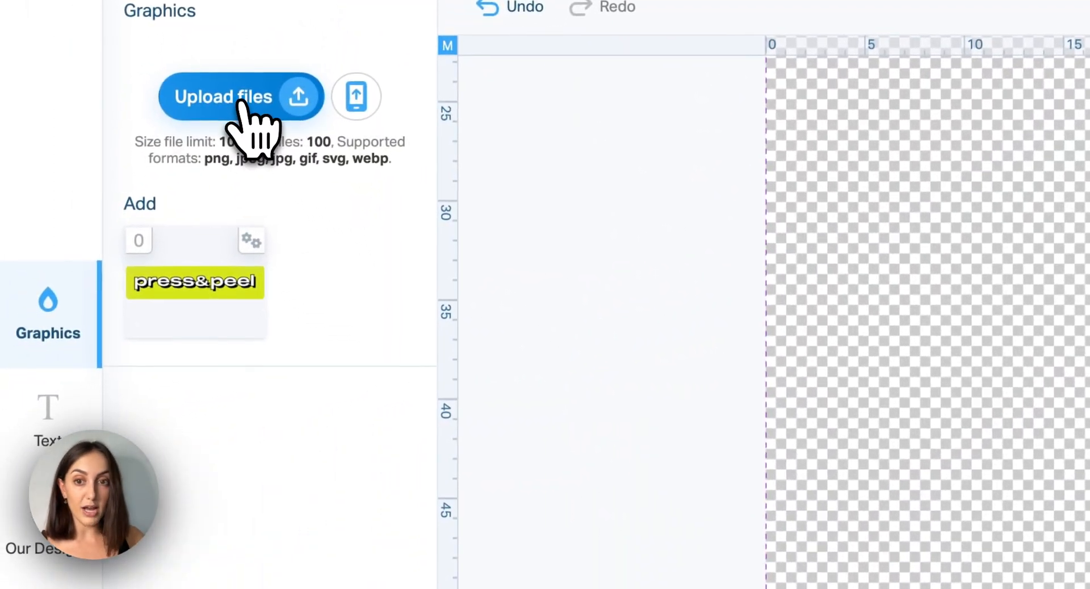
- Upload the high-resolution logo image "Press and Peel Logo Large.png" to the graphics
click(238, 101)
click(307, 139)
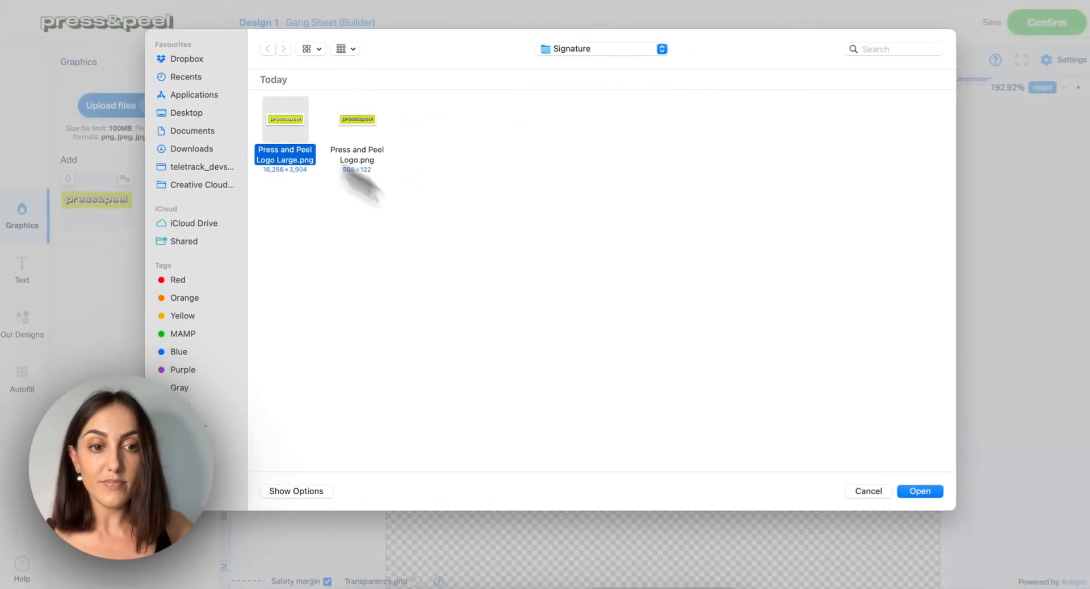
click(916, 492)
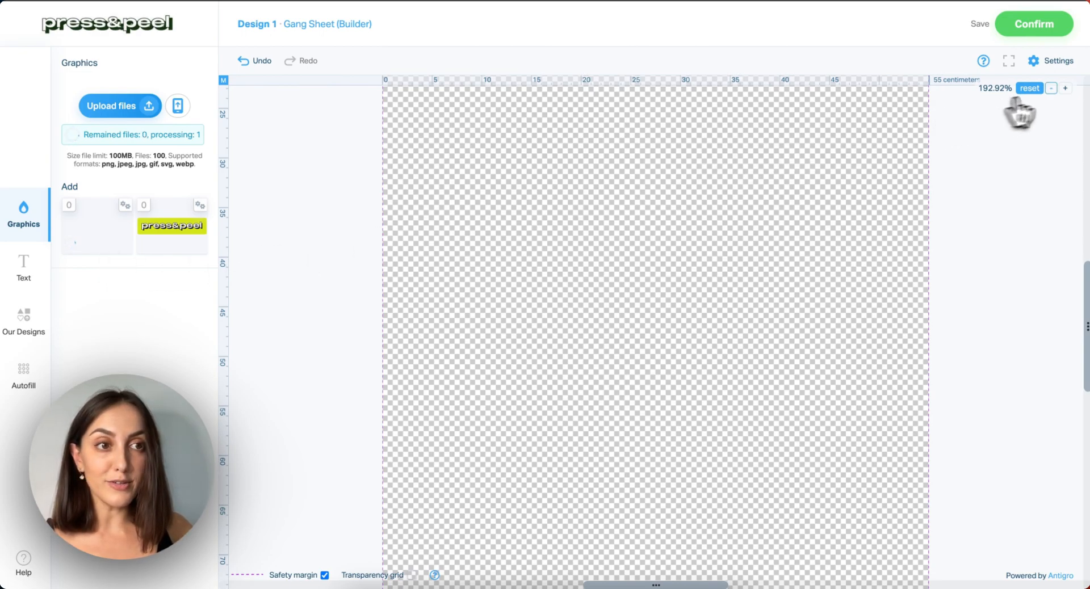
- Place the large logo file on the gang sheet and scale it down to about 7.03 x 1.69 cm
click(1051, 88)
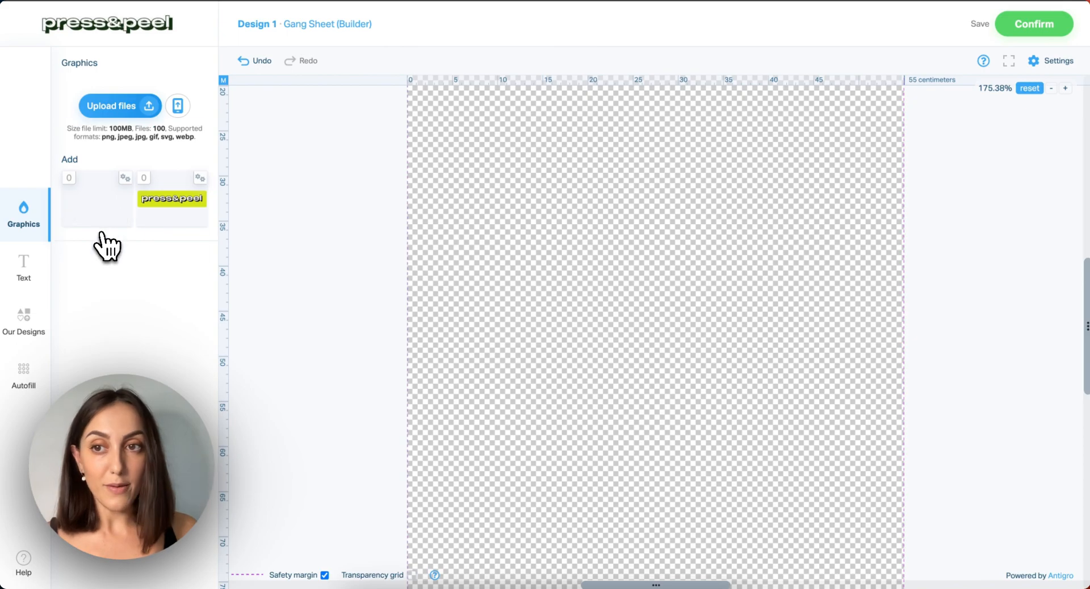
drag(89, 194, 534, 180)
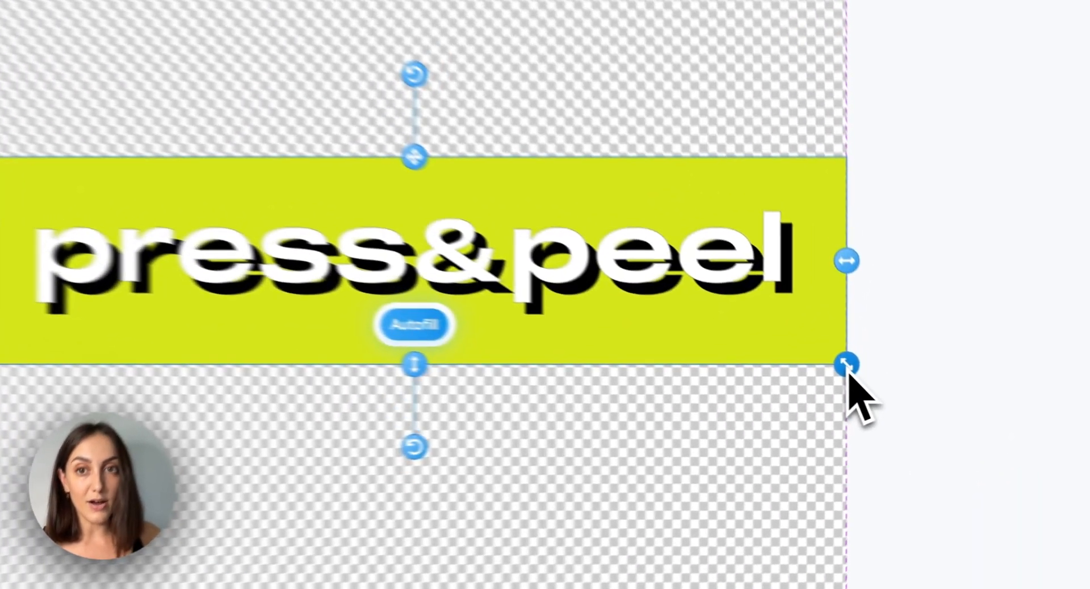
drag(846, 365, 394, 244)
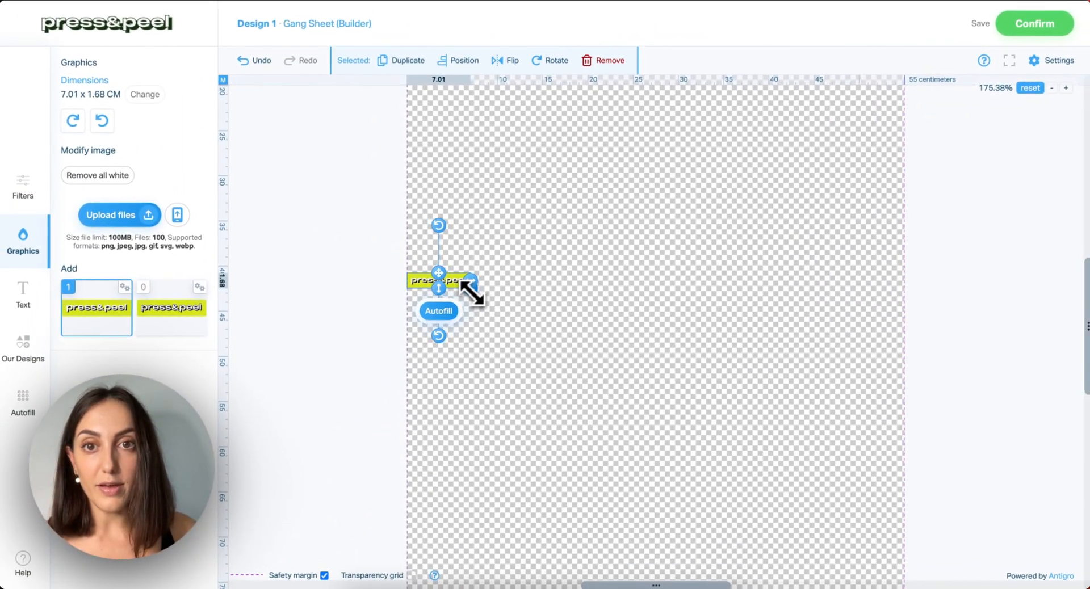
drag(472, 294, 471, 294)
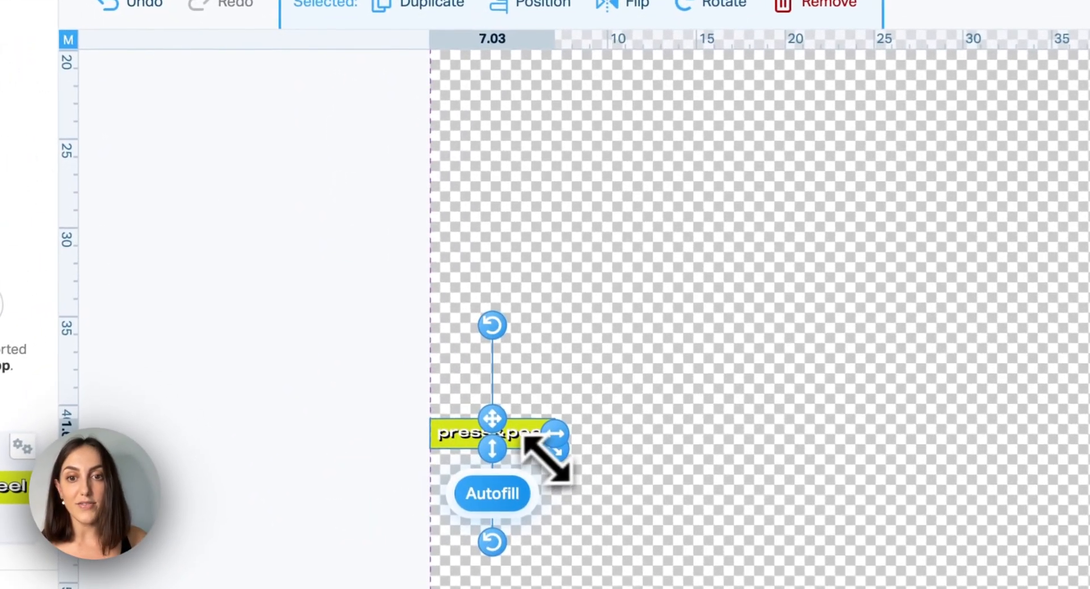
- Move the resized logo up into the top-left corner of the gang sheet and deselect it
drag(533, 447, 532, 133)
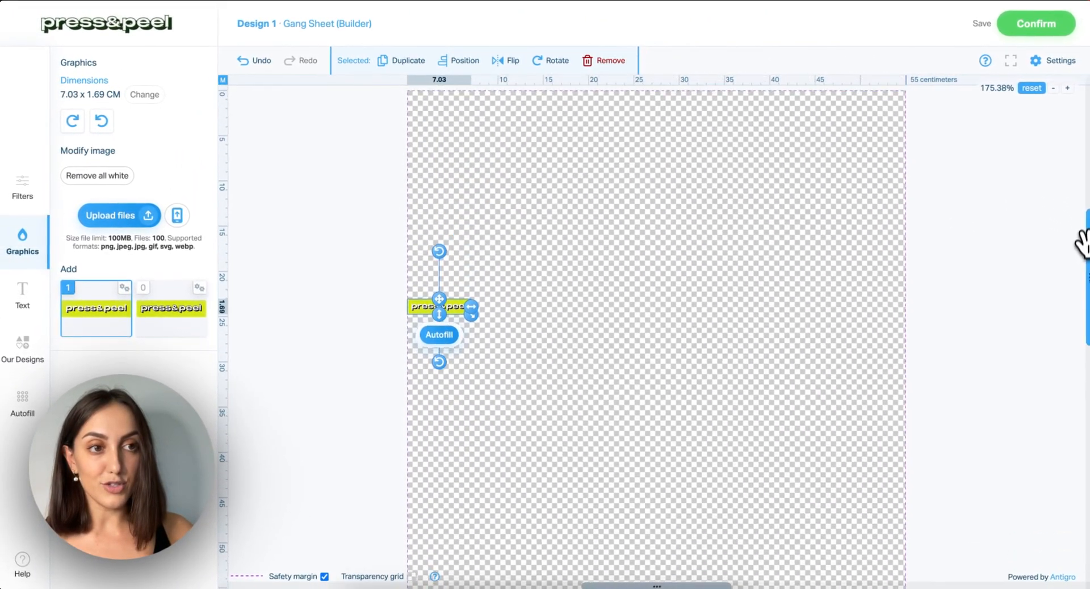
drag(1081, 241, 1084, 219)
drag(460, 384, 458, 178)
click(501, 230)
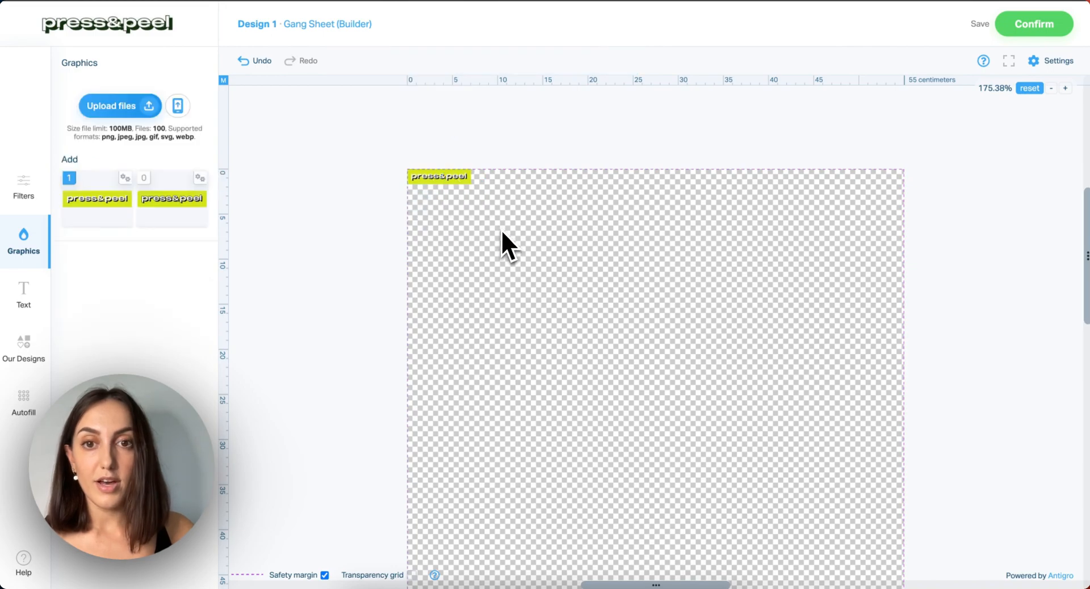
click(447, 193)
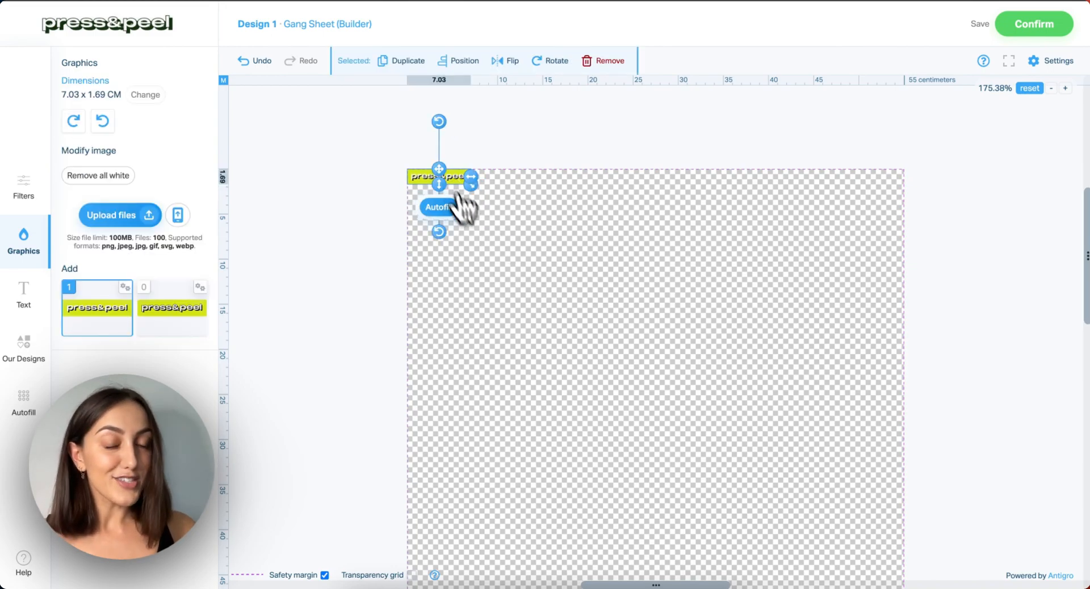
click(501, 280)
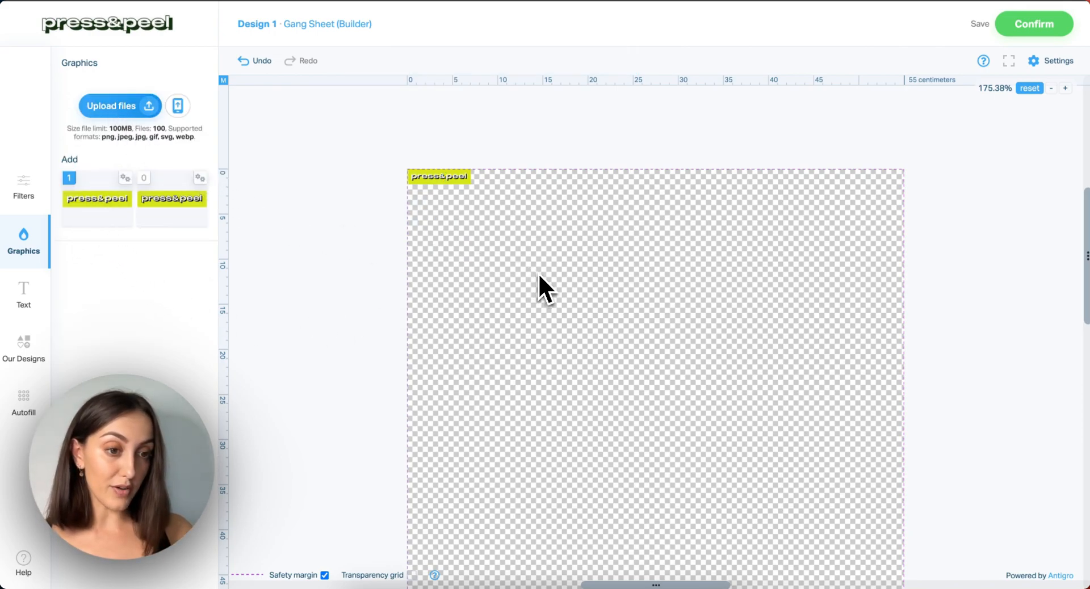
scroll(517, 273, down, 1)
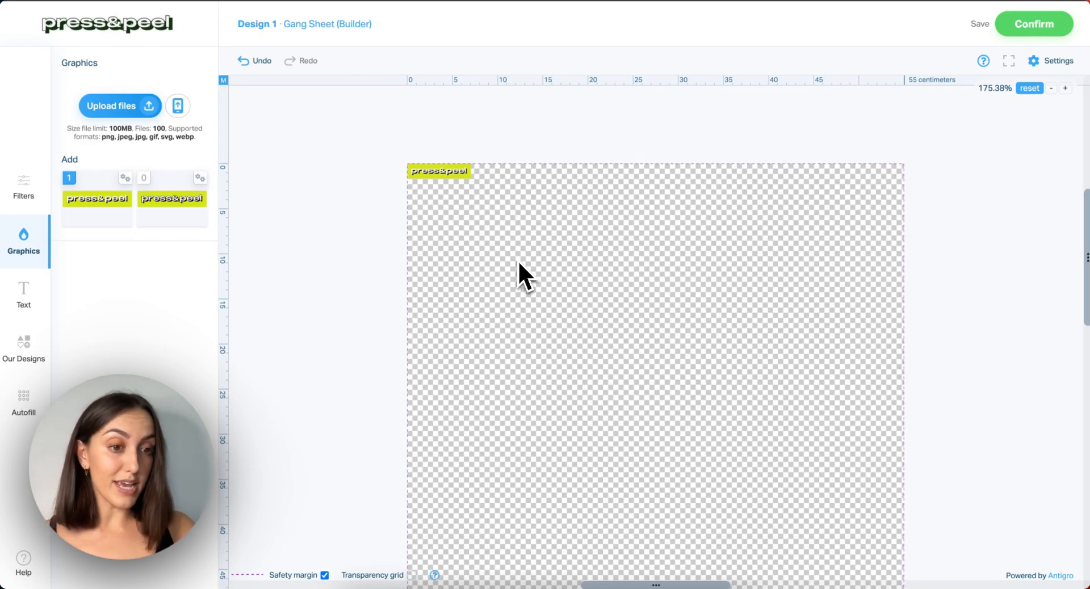
- Add a new text element to the gang sheet reading "Testing text"
click(32, 298)
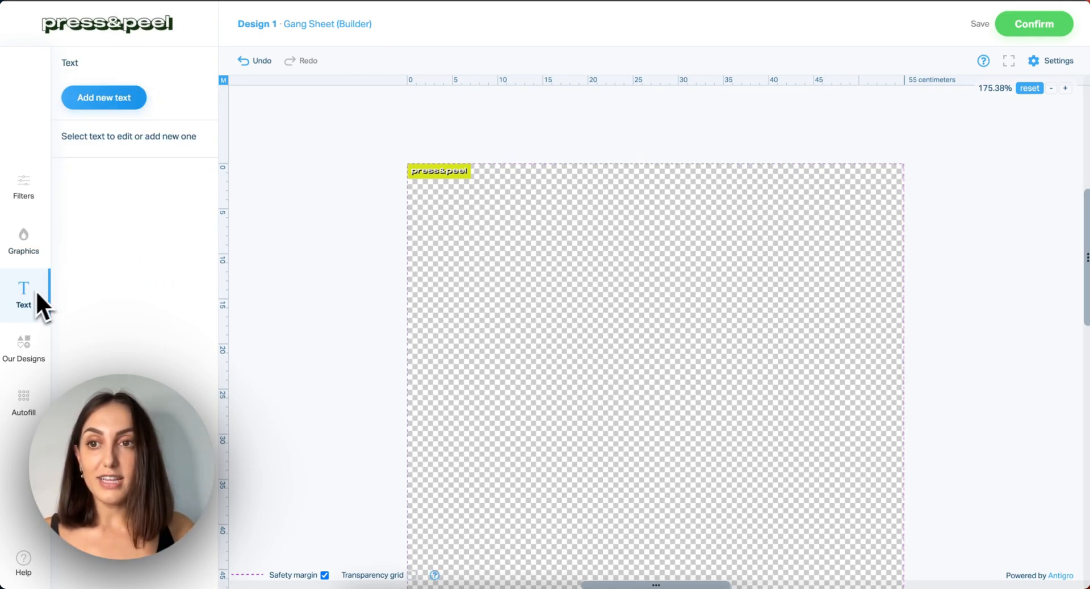
click(122, 111)
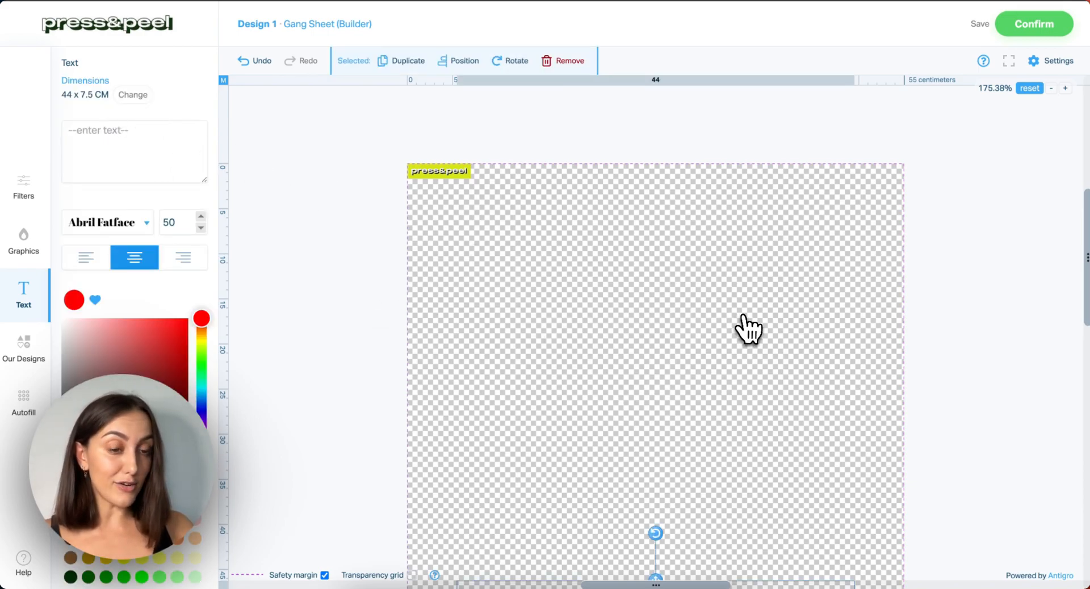
scroll(740, 345, down, 3)
drag(1080, 253, 1081, 298)
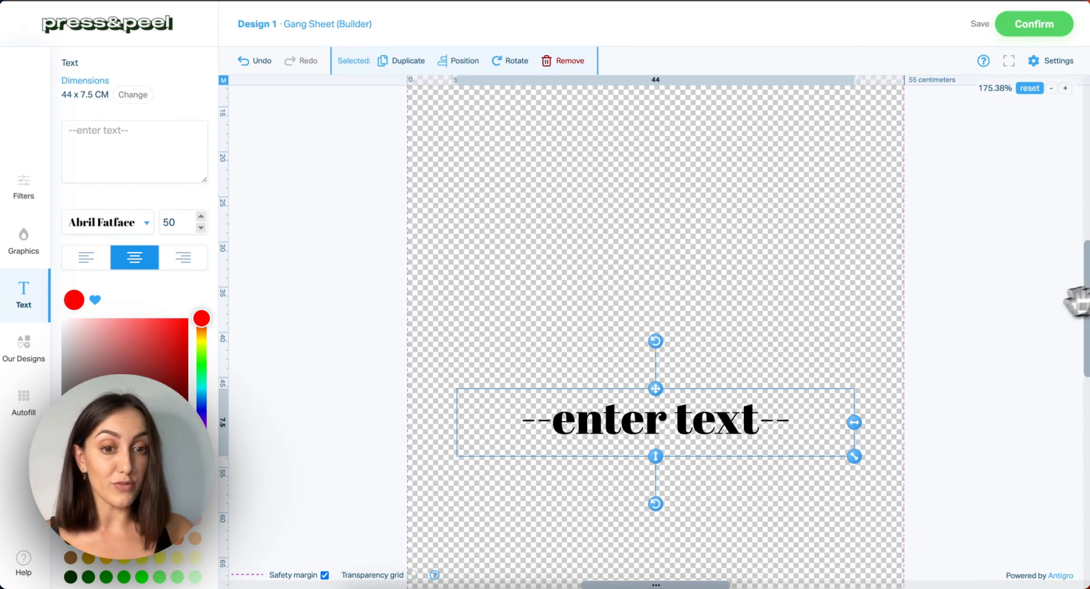
click(114, 140)
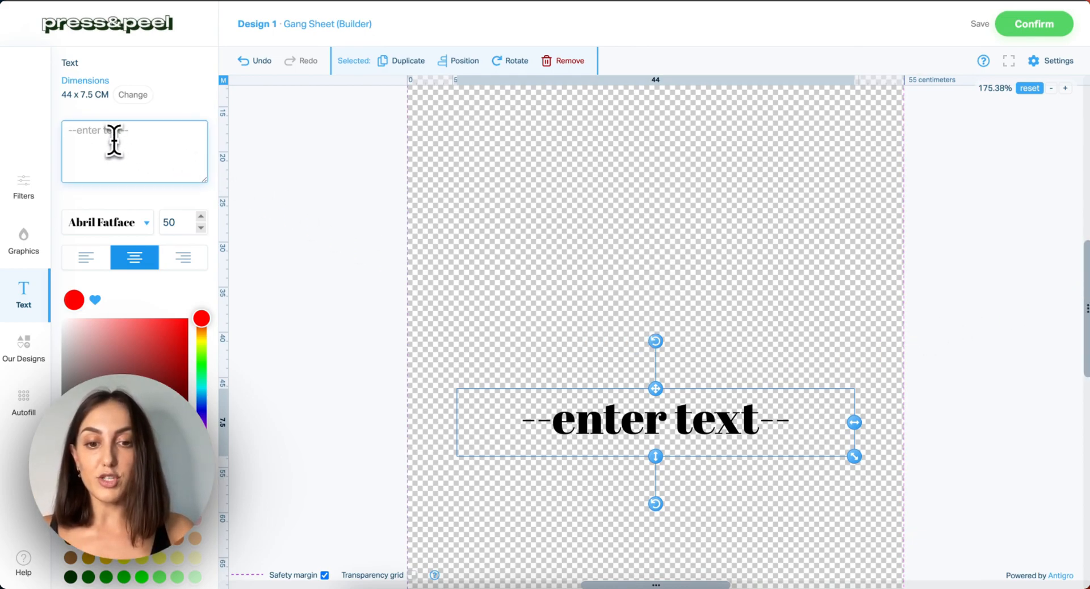
text(Testing text)
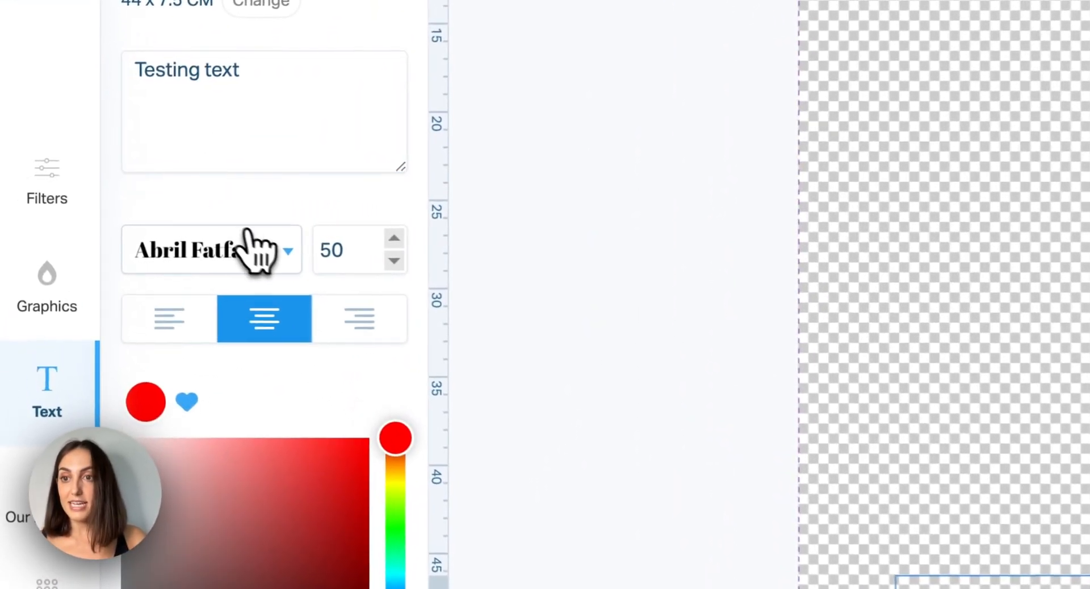
- Set the font of the "Testing text" element to Bangers and its colour to red
click(130, 223)
scroll(284, 471, down, 2)
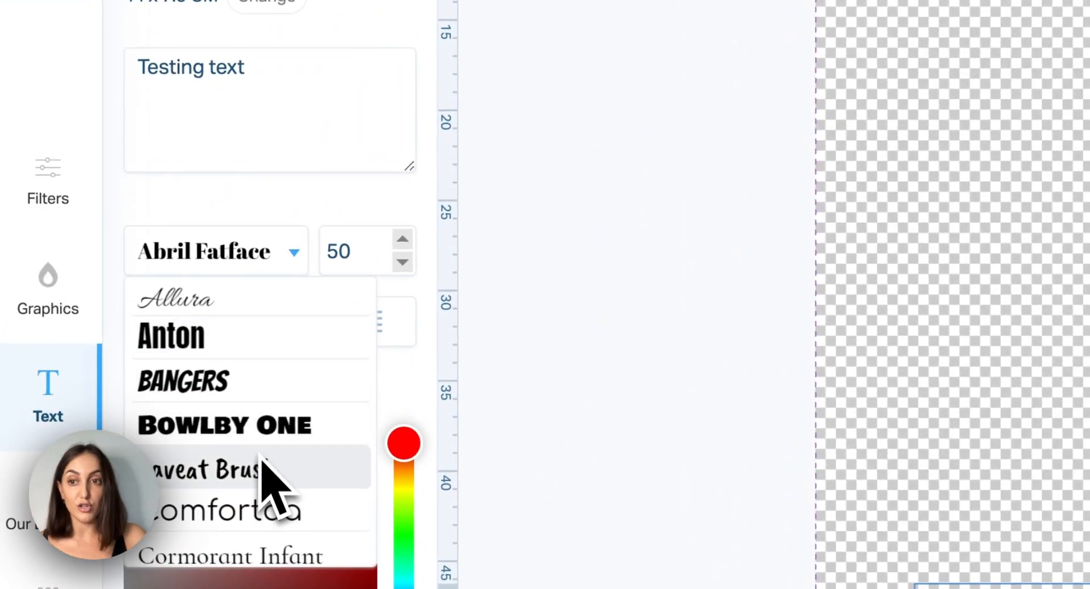
scroll(224, 443, down, 3)
scroll(227, 409, up, 1)
scroll(227, 386, up, 1)
click(216, 324)
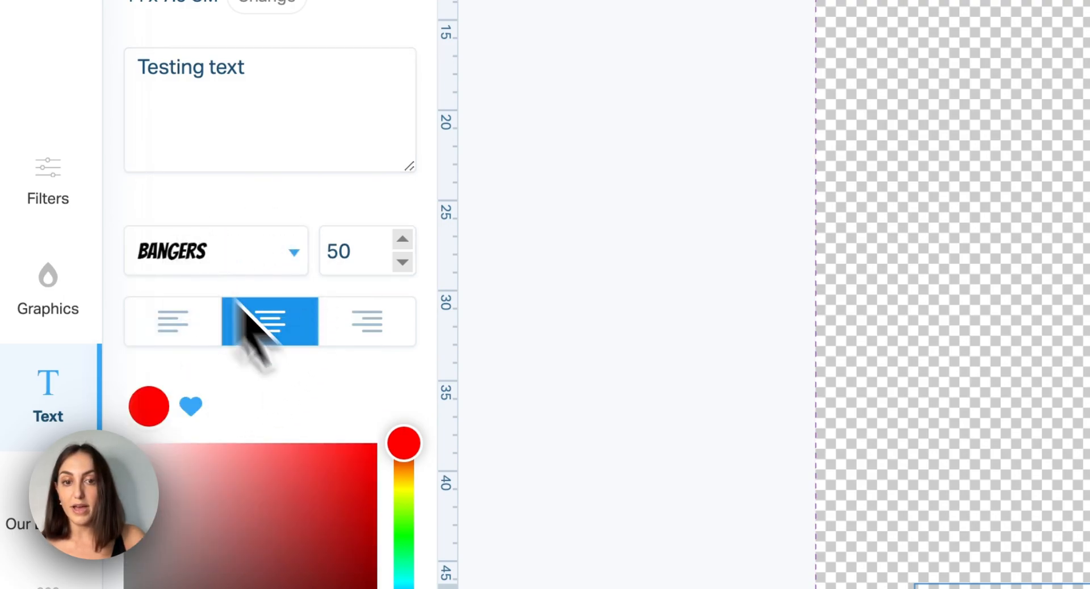
scroll(296, 415, down, 1)
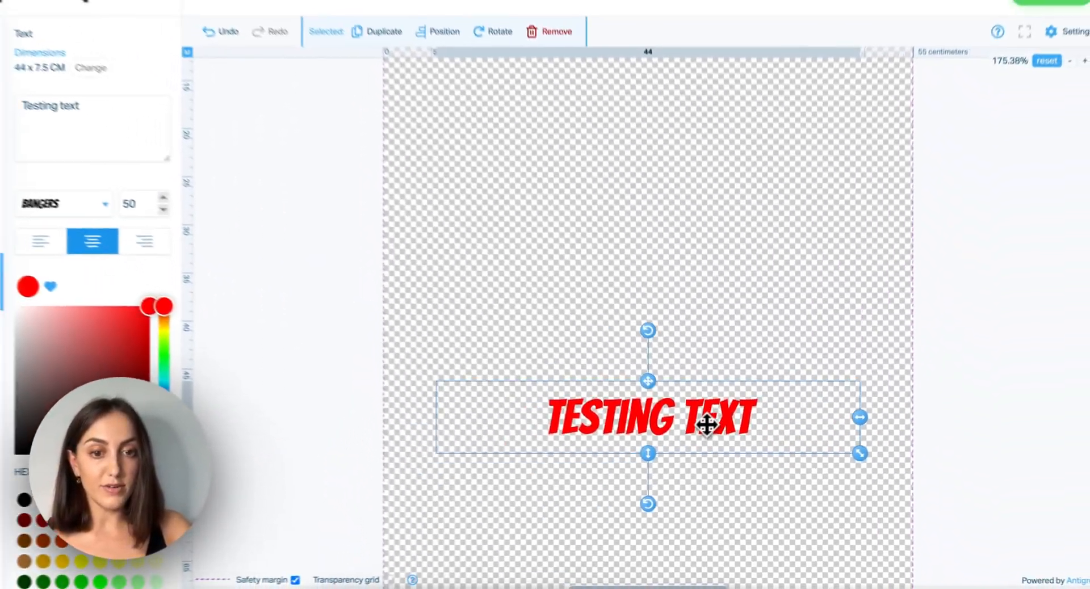
- Move the "Testing text" element up beside the logo at the sheet's top edge, narrowing its box to about 28.57 cm wide
drag(706, 425, 672, 149)
scroll(700, 165, up, 10)
scroll(705, 260, down, 6)
drag(506, 365, 591, 227)
scroll(593, 229, down, 2)
scroll(1082, 236, up, 2)
mouse_move(553, 216)
mouse_down()
mouse_move(584, 204)
mouse_move(566, 203)
mouse_up()
click(592, 322)
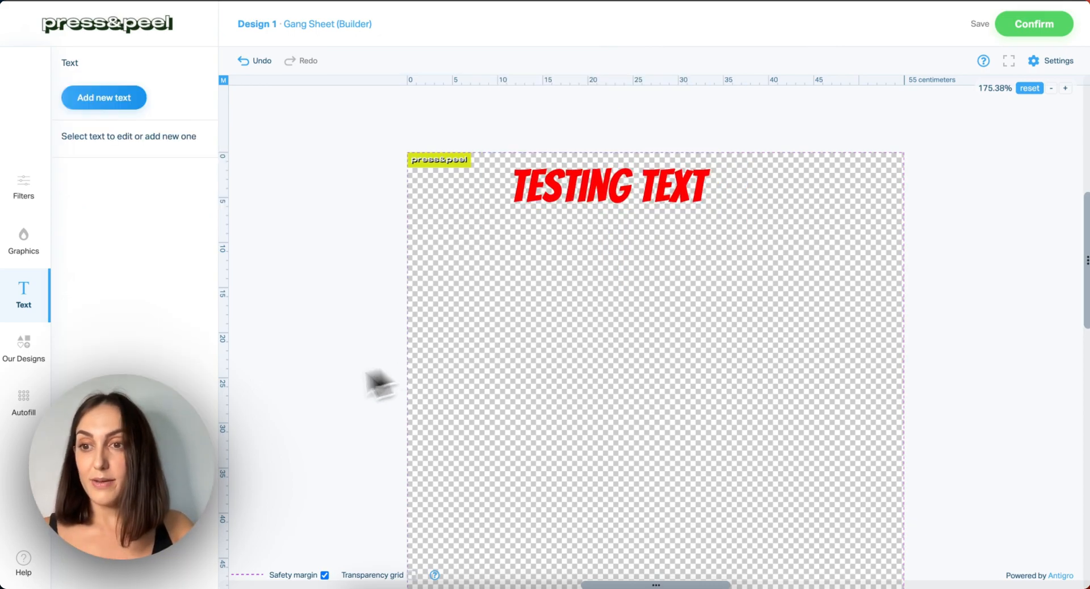
- Add the red apple from the Cartoon Characters collection of ready-made designs to the gang sheet
click(34, 363)
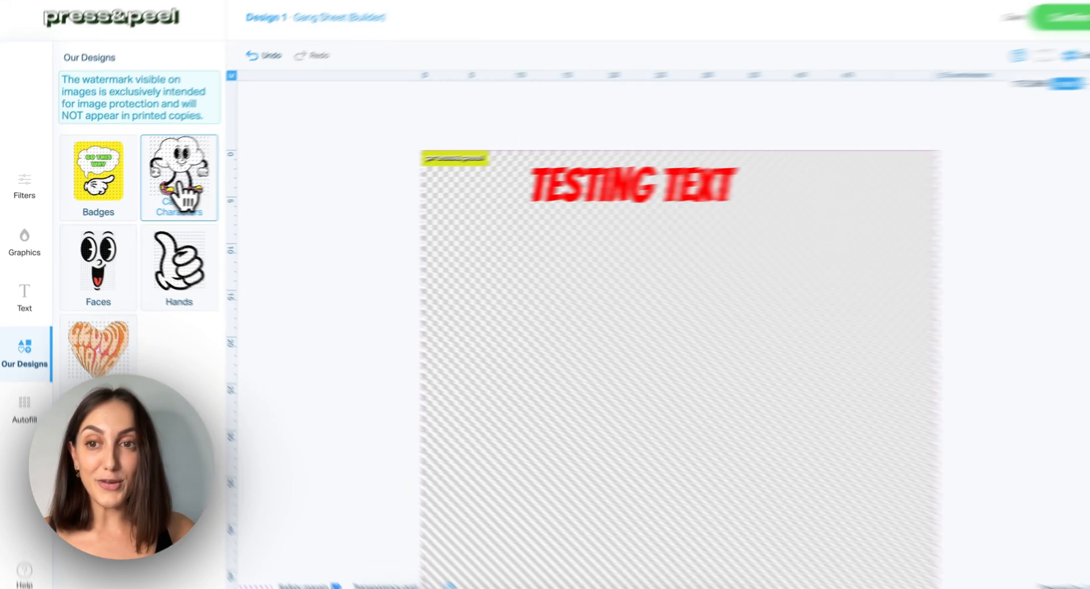
click(180, 193)
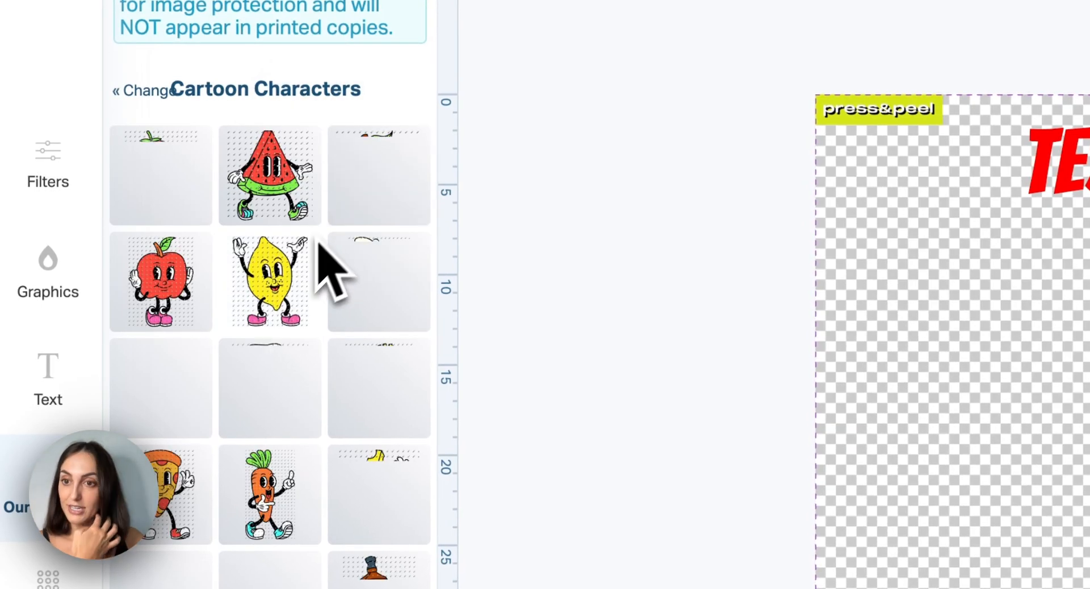
click(180, 291)
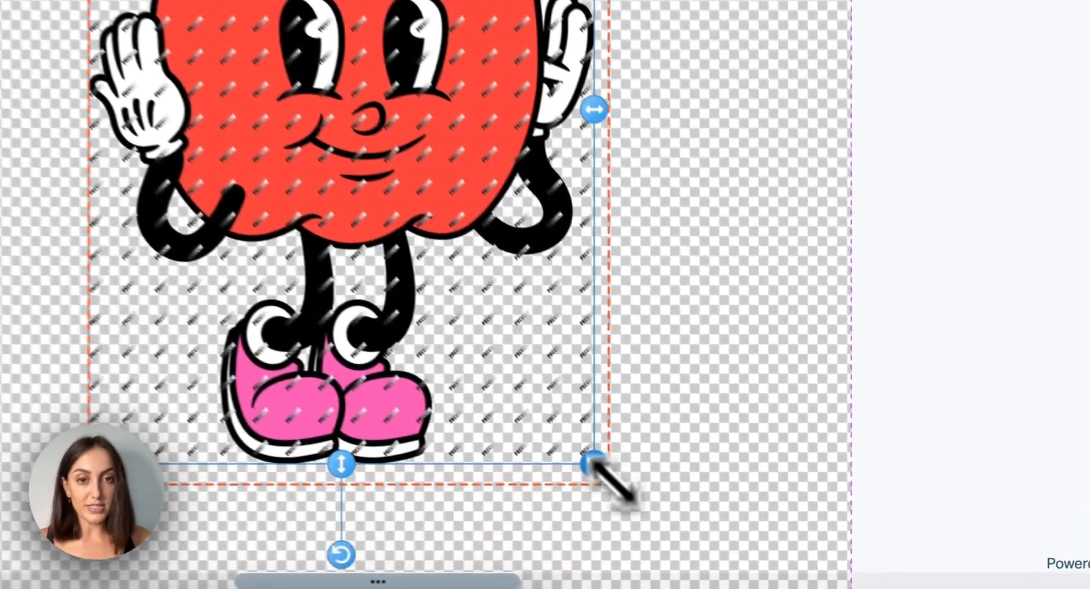
- Scale the apple character down to about 7 cm wide and place it beside the text at the sheet's top edge
drag(805, 576, 573, 249)
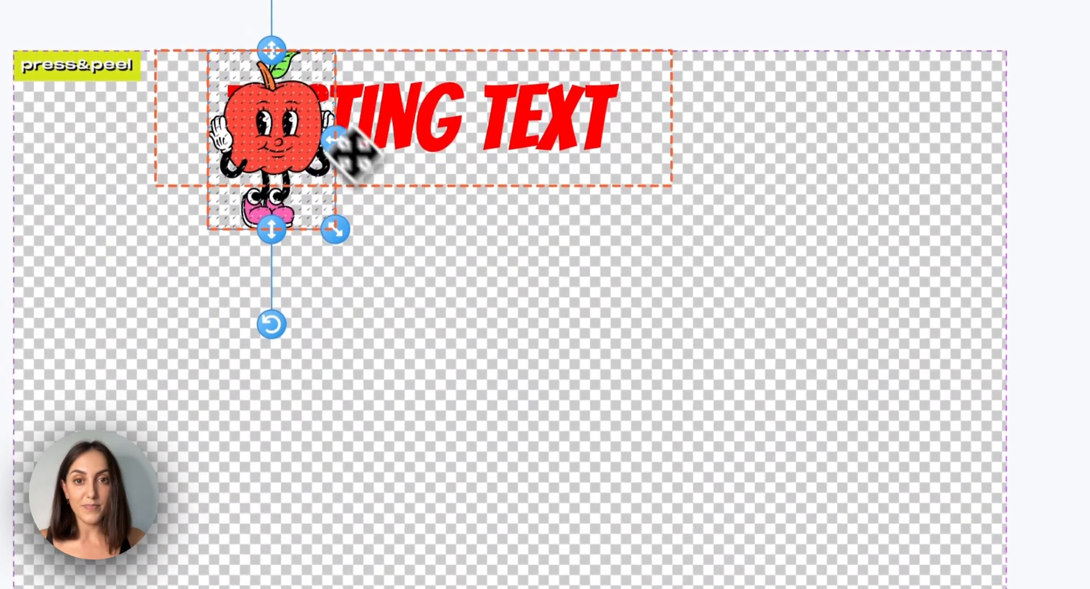
drag(272, 136, 773, 137)
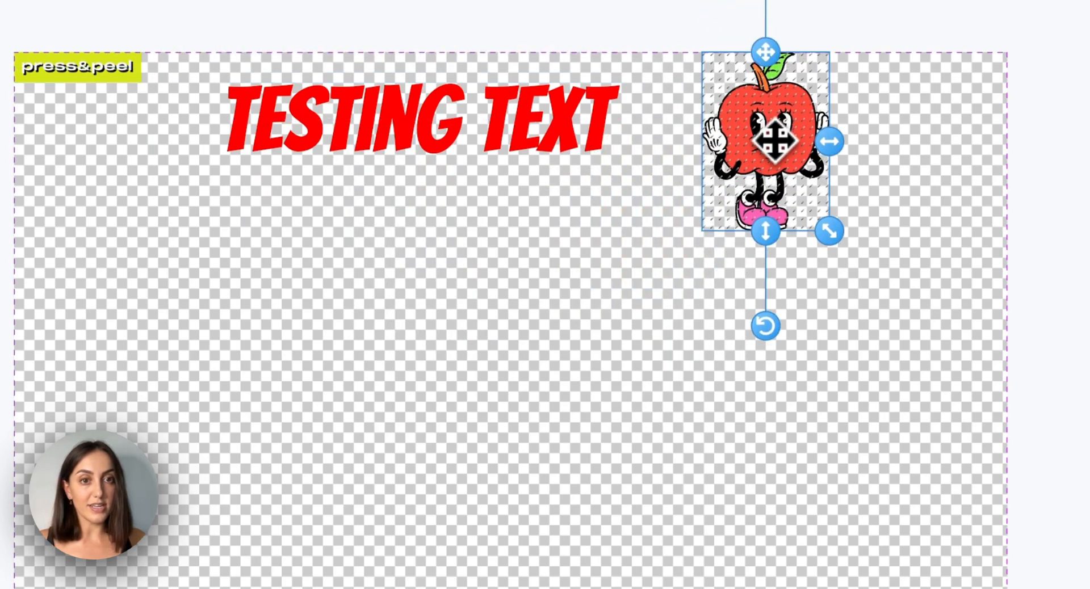
click(481, 287)
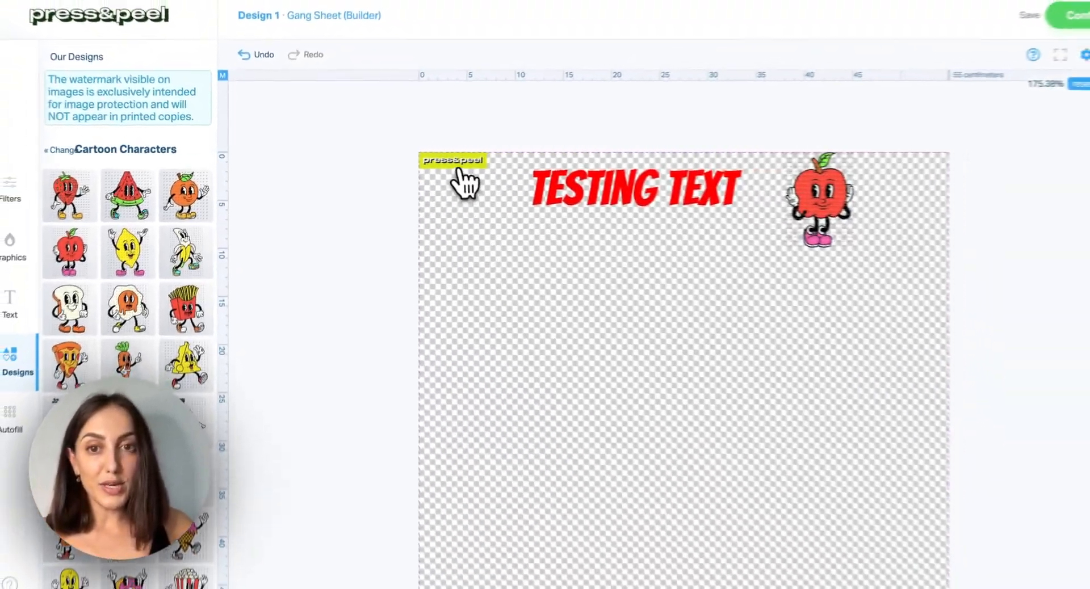
- Place a second copy of the first uploaded press&peel logo on the empty area below the text and select it
click(744, 125)
click(486, 239)
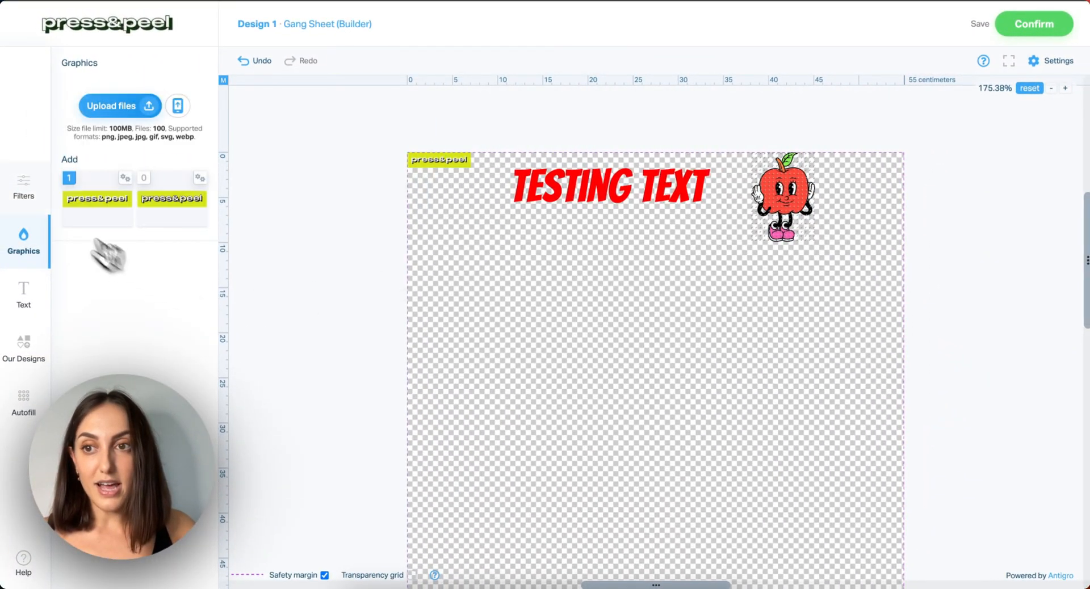
drag(94, 206, 586, 318)
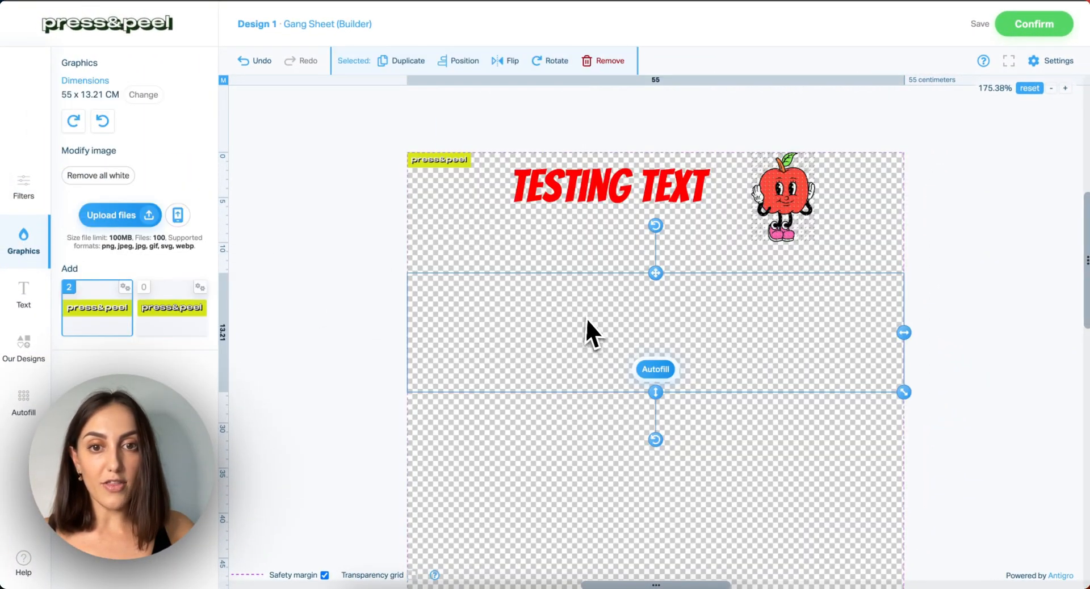
click(572, 433)
click(548, 346)
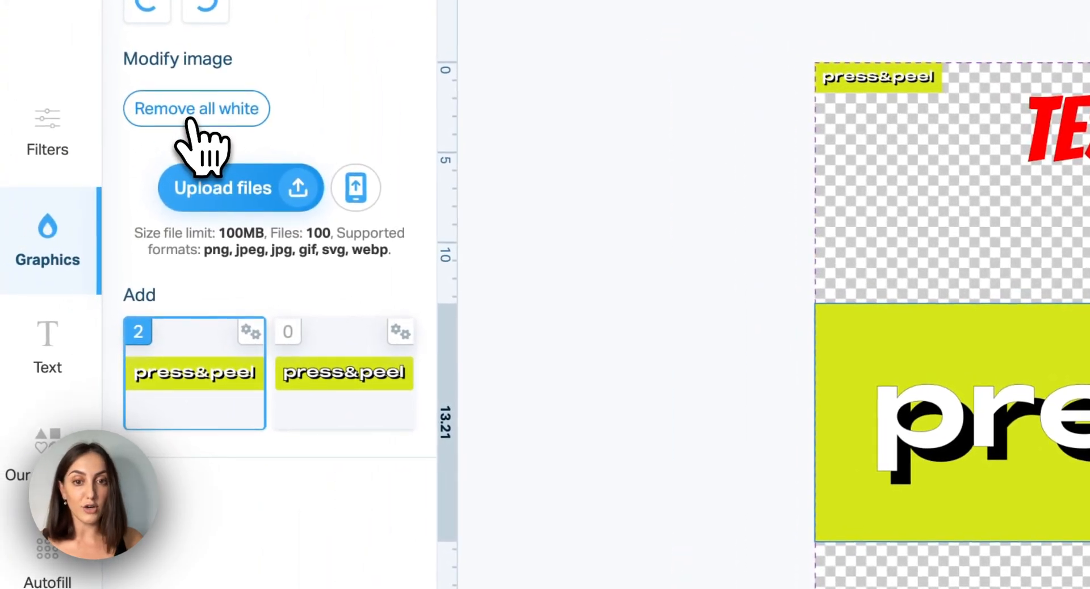
- Remove all white from the newly placed press&peel logo
click(192, 120)
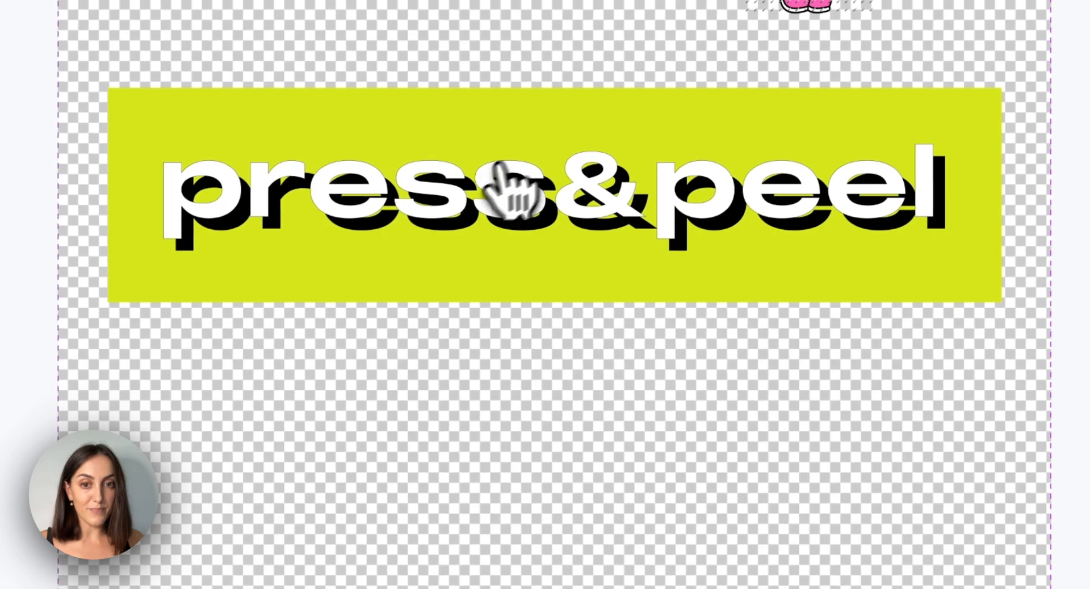
click(507, 167)
click(752, 423)
drag(567, 231, 596, 188)
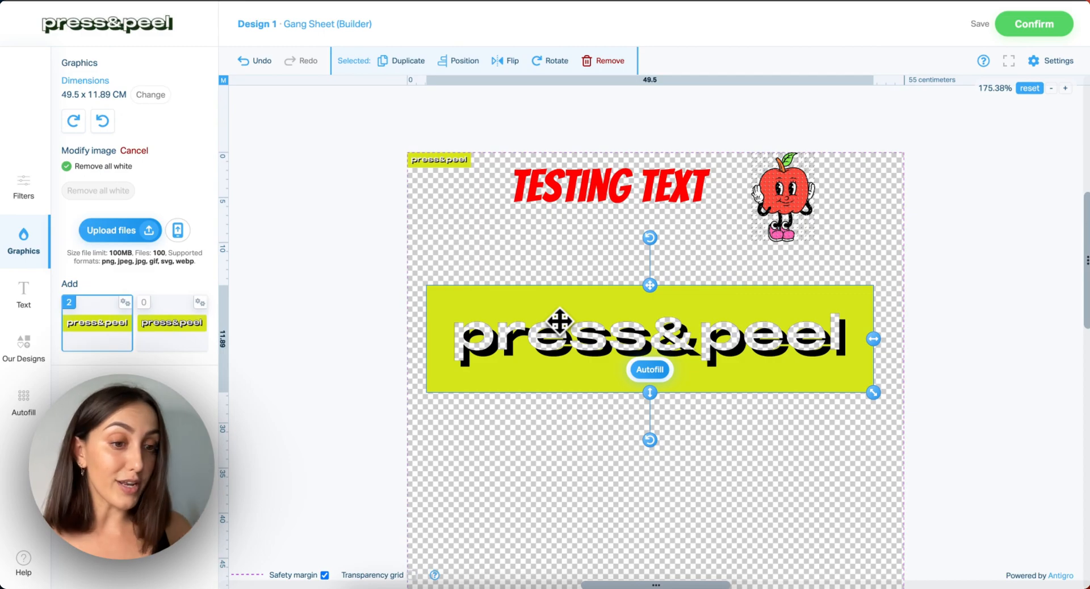
- Move the white-free logo to the sheet's left edge and scale it to about 6.76 x 1.62 cm under the first logo
drag(504, 340, 486, 316)
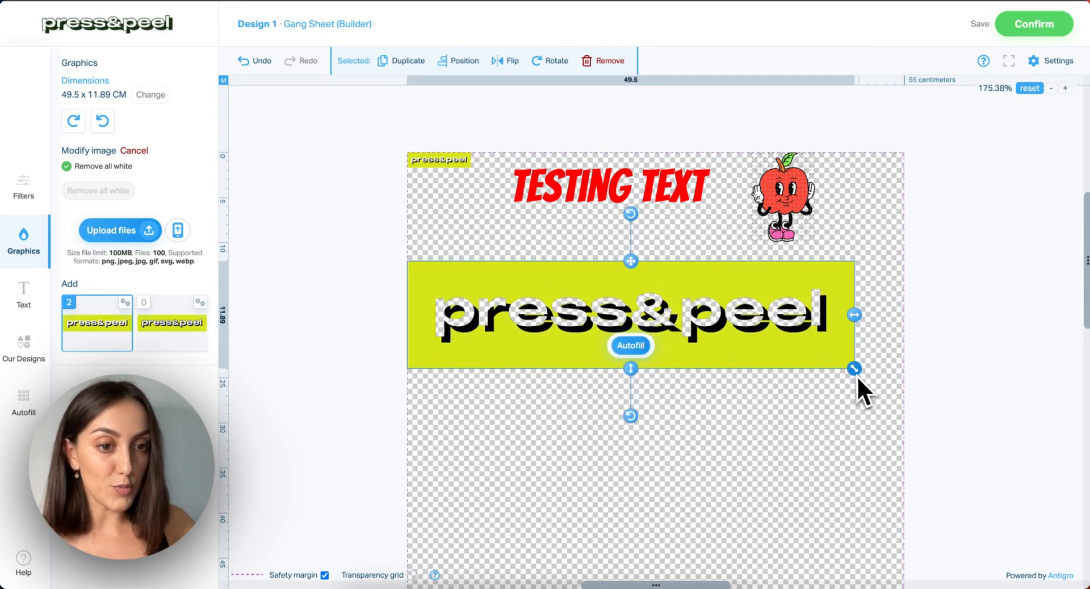
drag(859, 382, 451, 186)
click(487, 291)
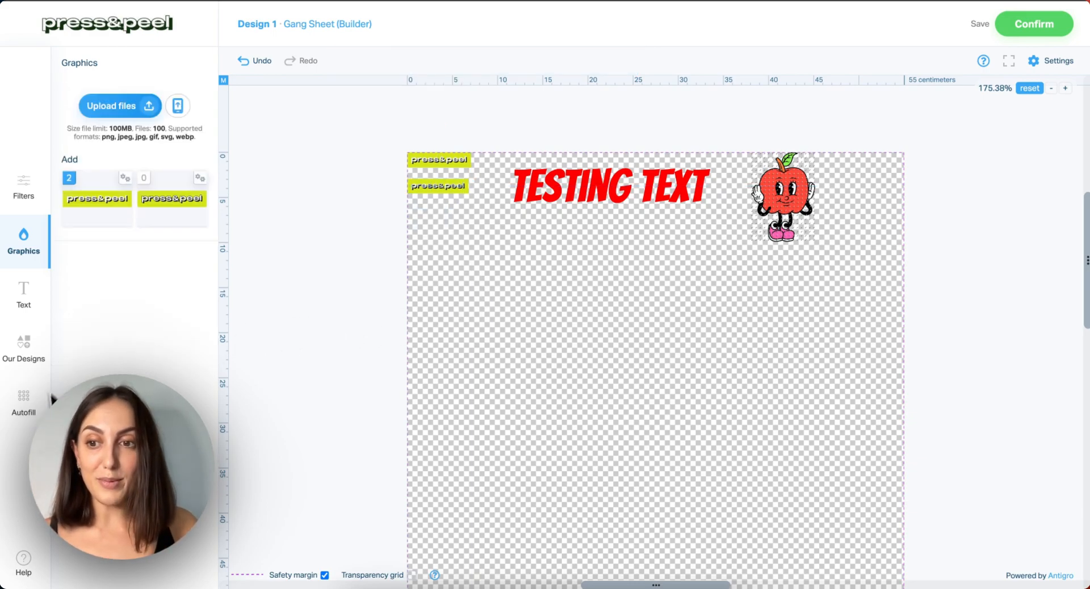
- Start Autofill for the lower press&peel logo and set the number of copies to 20
click(23, 404)
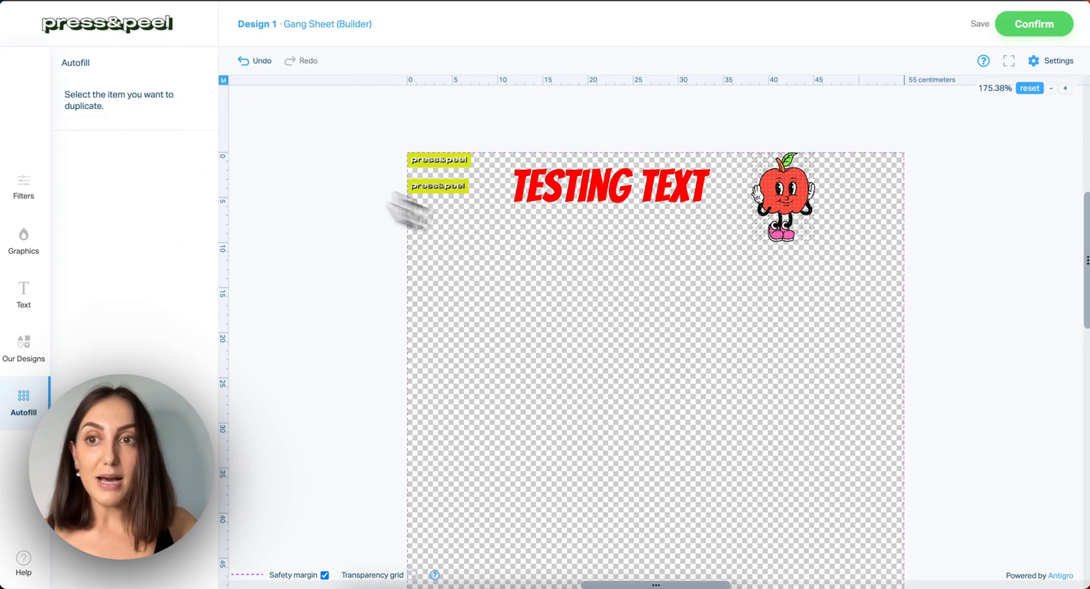
click(457, 193)
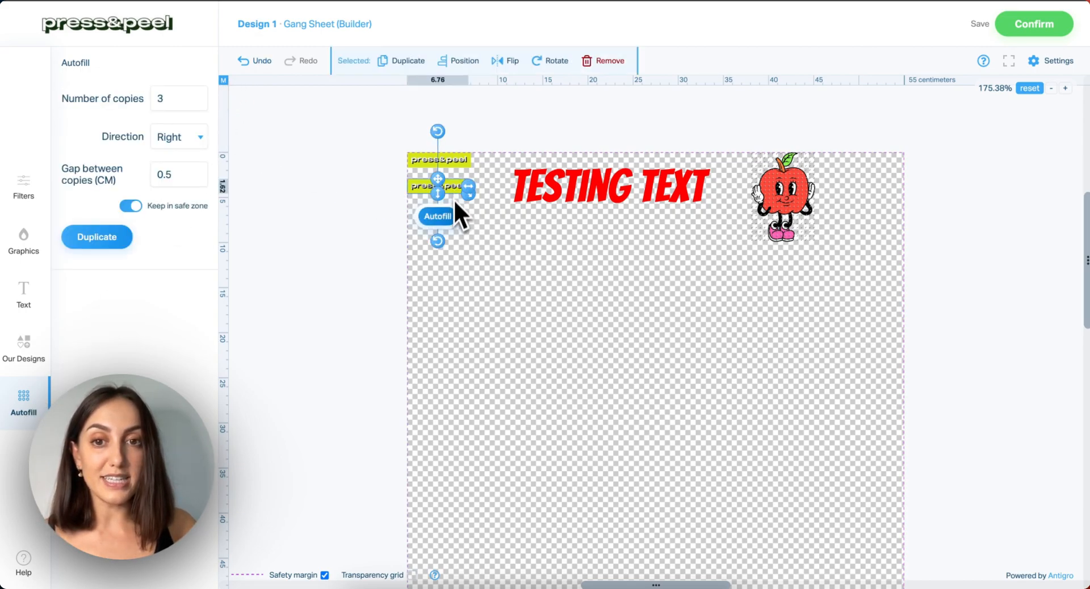
click(585, 189)
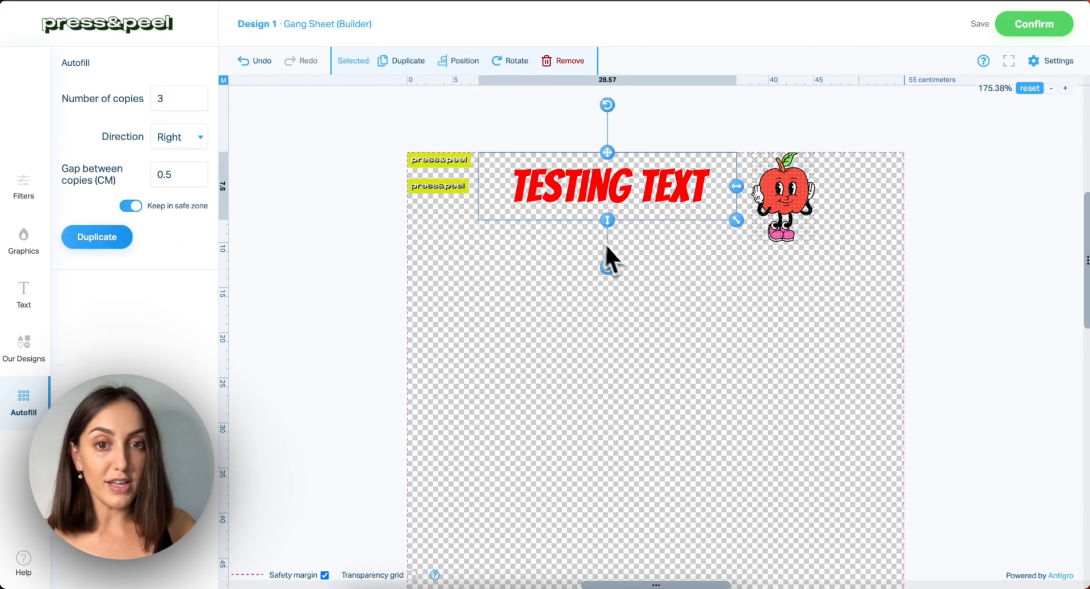
click(442, 187)
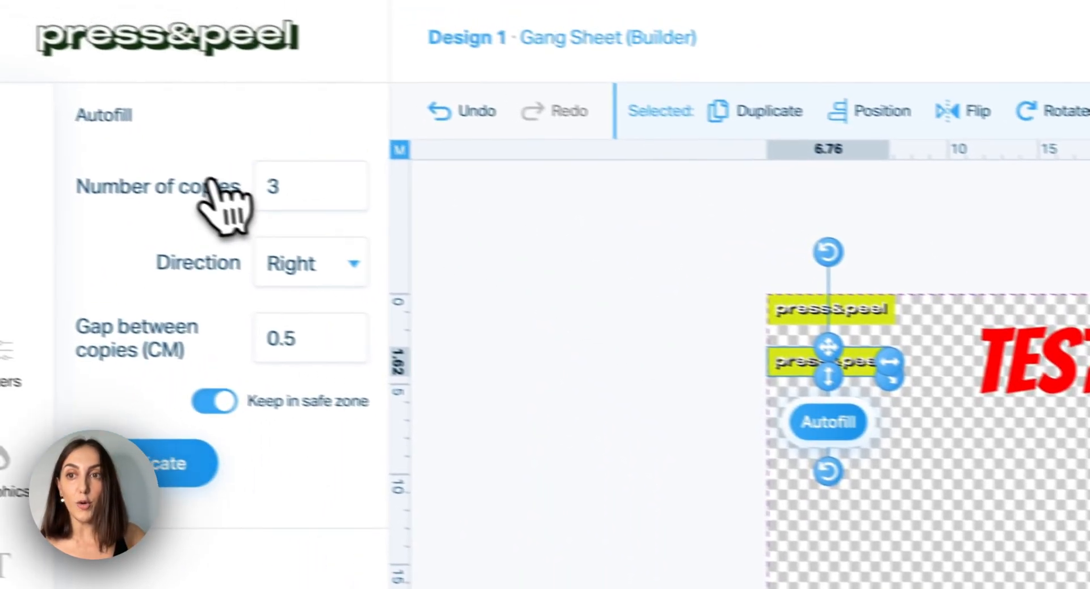
click(394, 189)
click(394, 190)
click(399, 190)
click(399, 191)
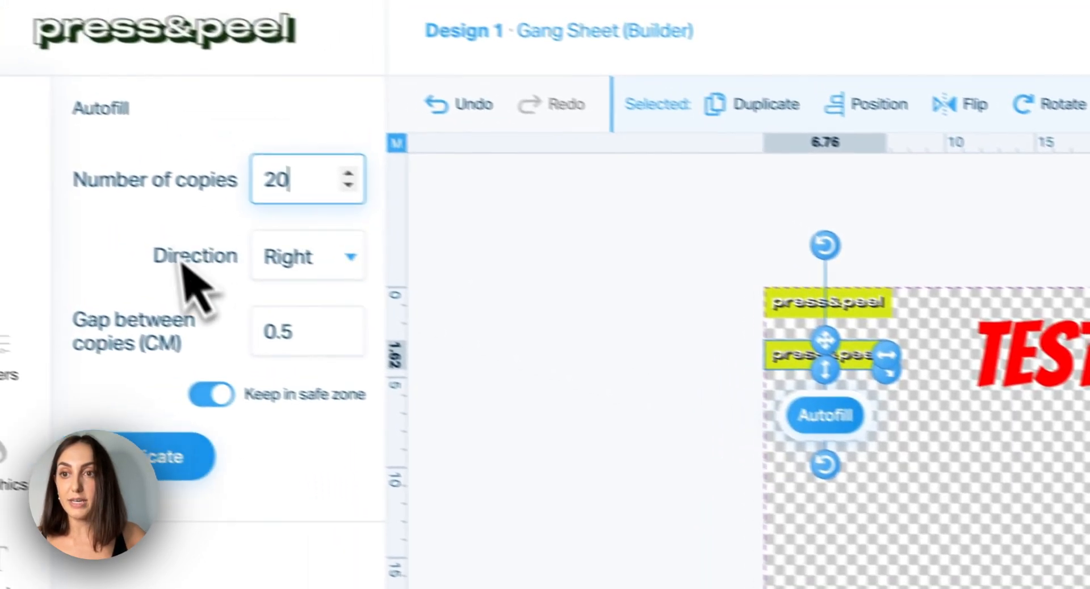
click(156, 211)
click(233, 304)
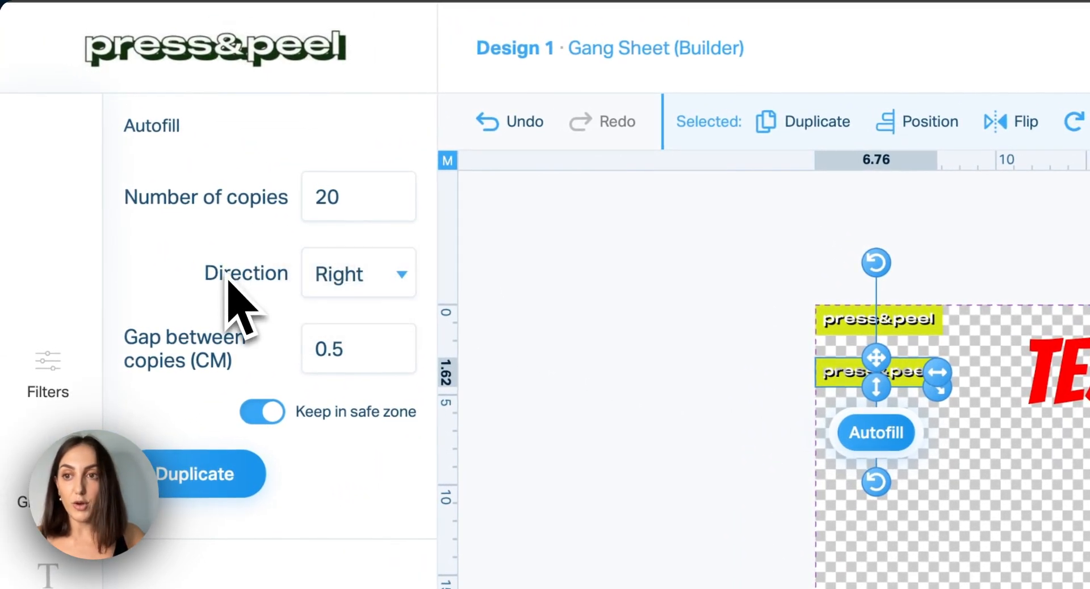
- Set the gap between copies to 1 cm and duplicate the lower logo in the Right direction
click(362, 349)
drag(362, 349, 290, 357)
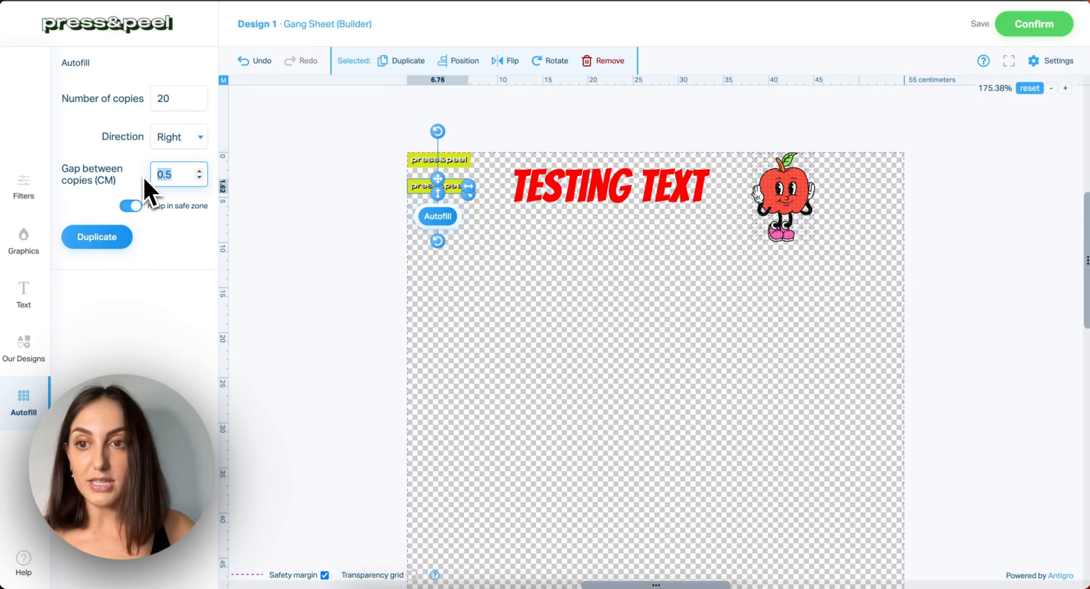
text(1)
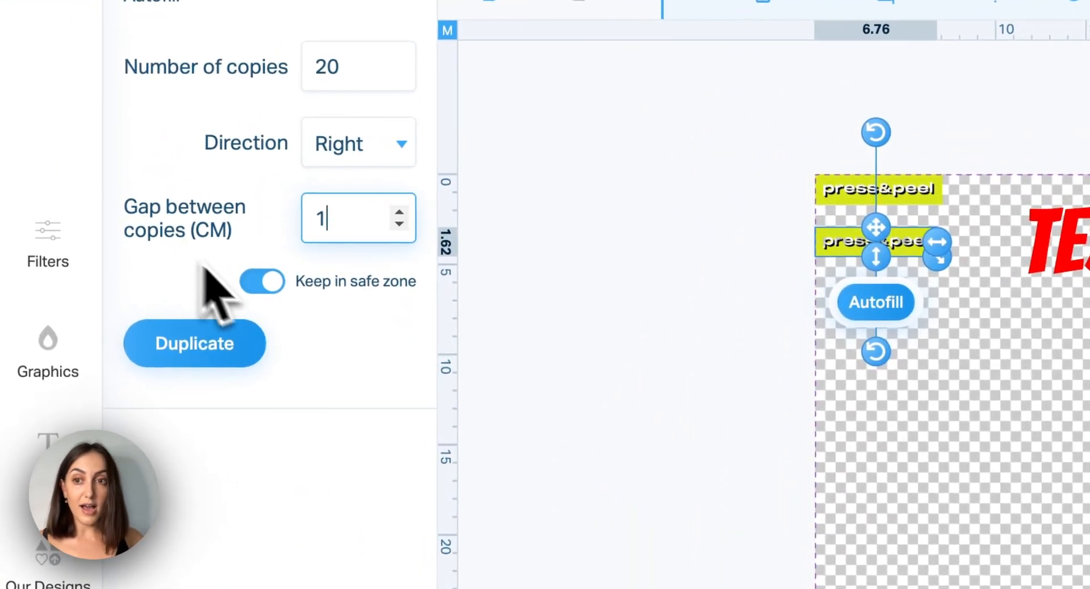
click(209, 343)
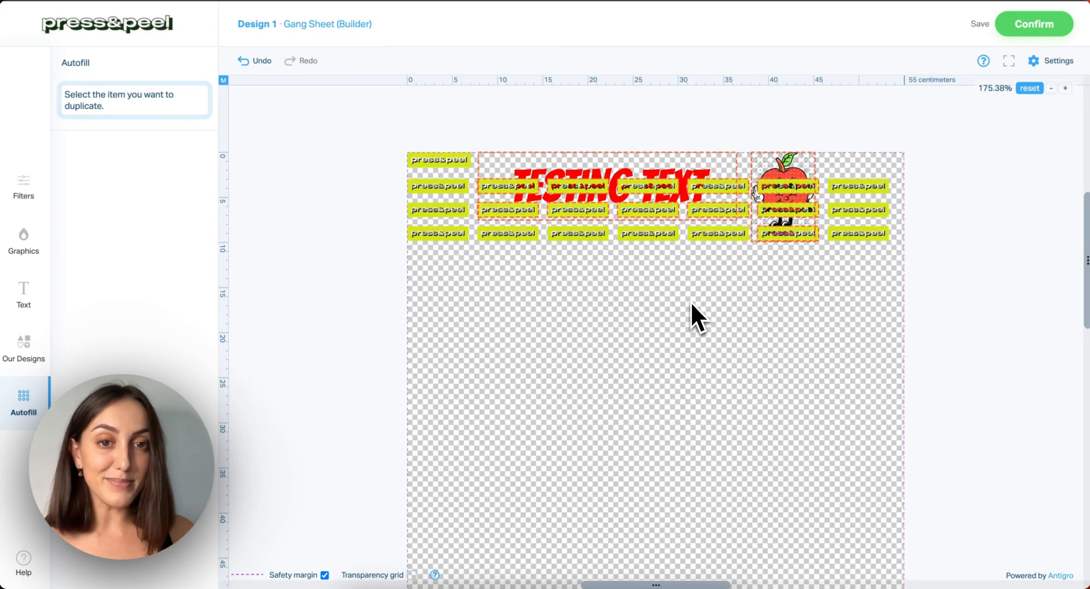
- Move the "Testing text" element down to the free area below the rows of duplicated logos
scroll(696, 267, up, 3)
scroll(750, 326, down, 5)
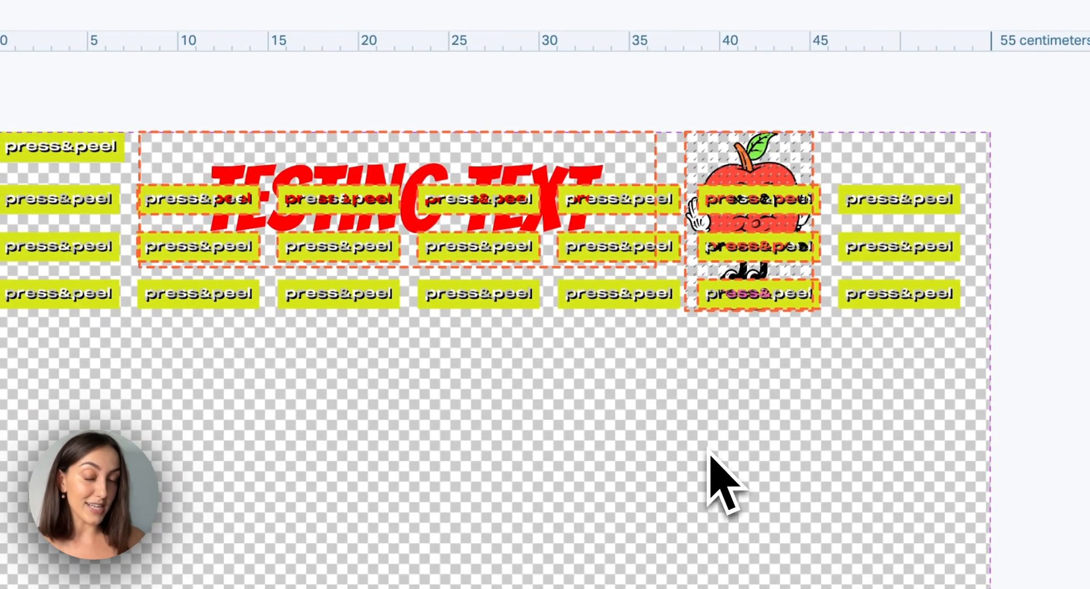
drag(437, 214, 284, 367)
click(763, 380)
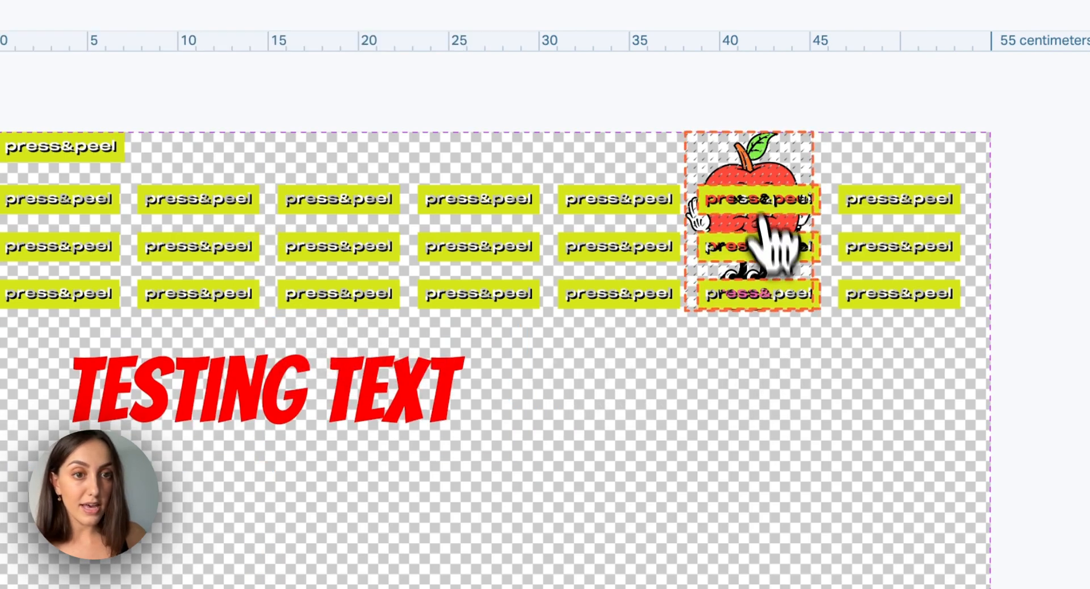
- Move the apple character below the logo rows, to the right of the text, and confirm the finished design
drag(761, 189, 566, 359)
drag(571, 369, 593, 369)
click(764, 470)
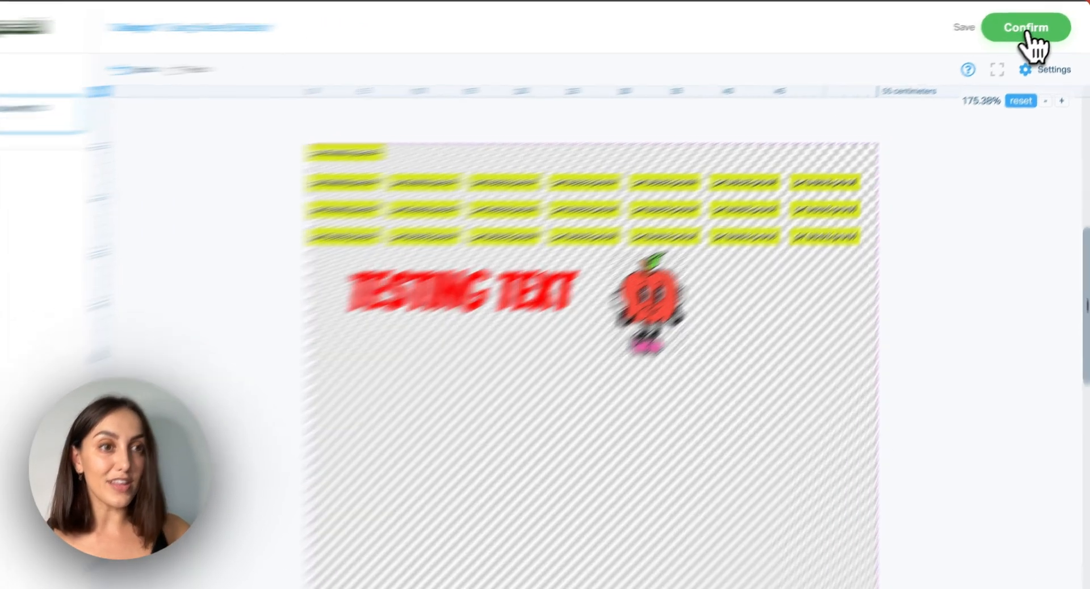
click(1031, 35)
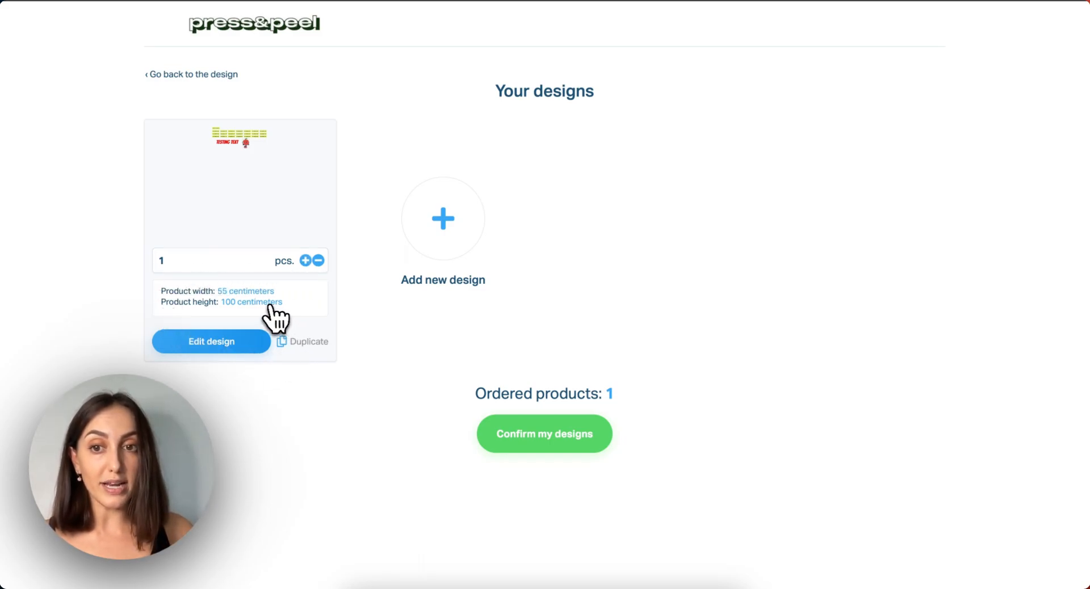
- Try different order quantities for the design, from 4 pieces down to 0, and return it to 1
click(304, 264)
click(304, 264)
click(304, 263)
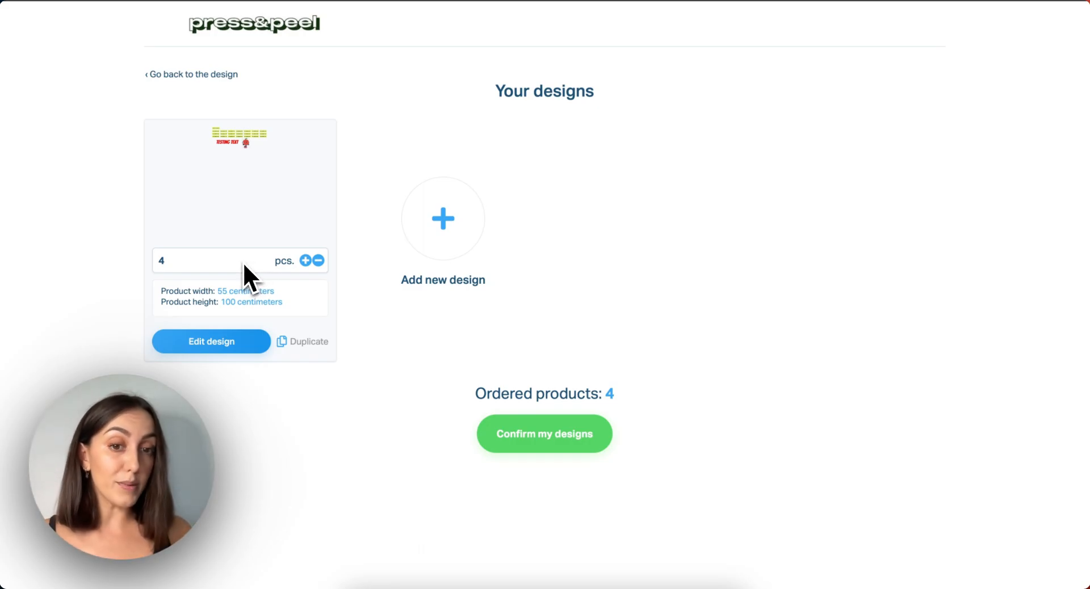
click(319, 260)
click(319, 260)
click(318, 261)
click(318, 261)
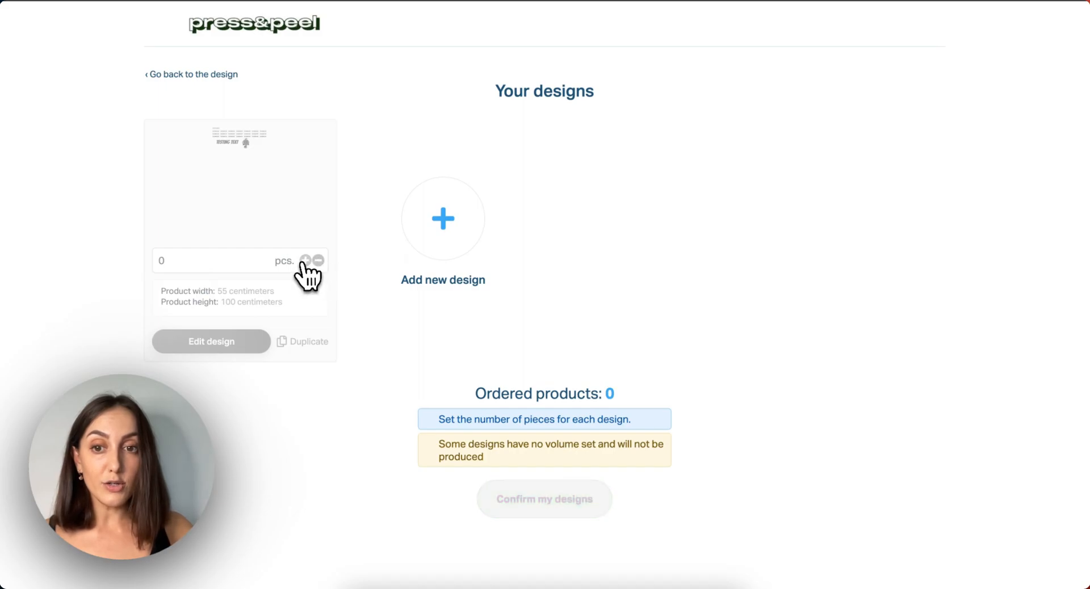
click(305, 261)
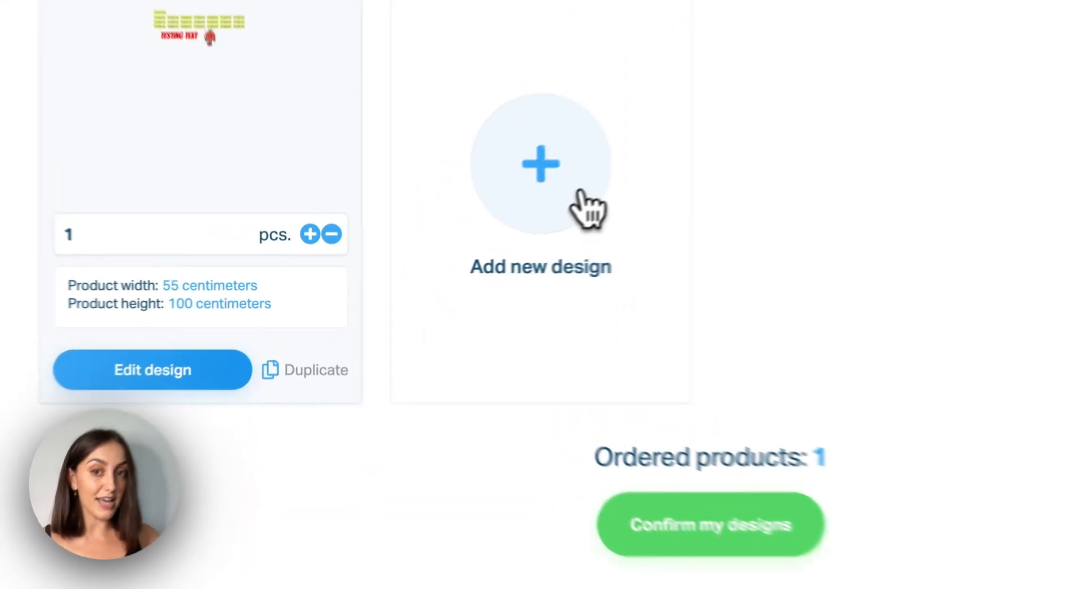
- Add a second blank gang sheet design to the order and open it for editing
click(577, 199)
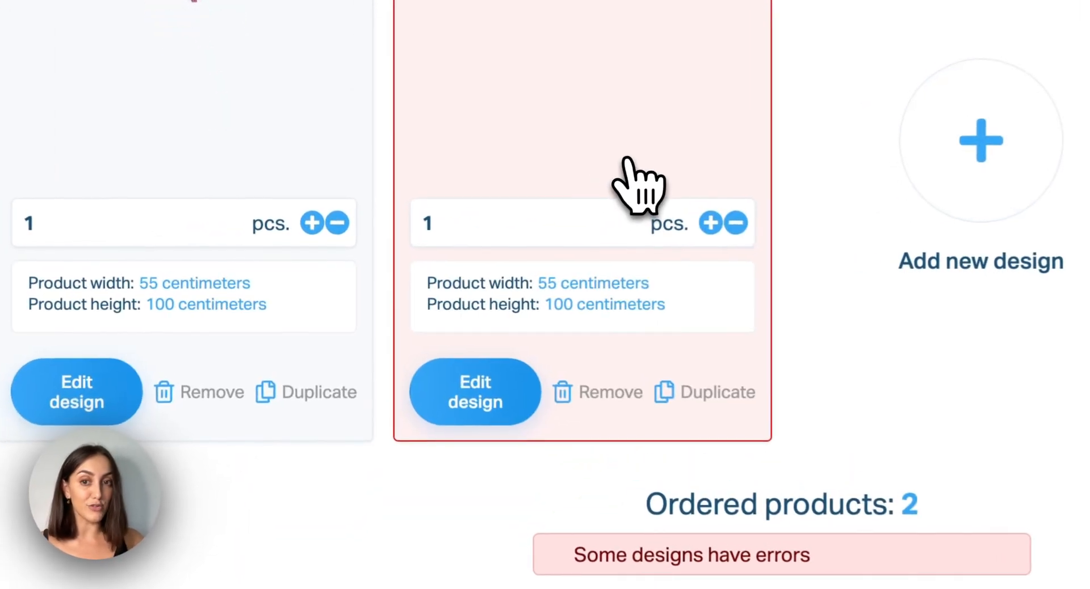
click(486, 400)
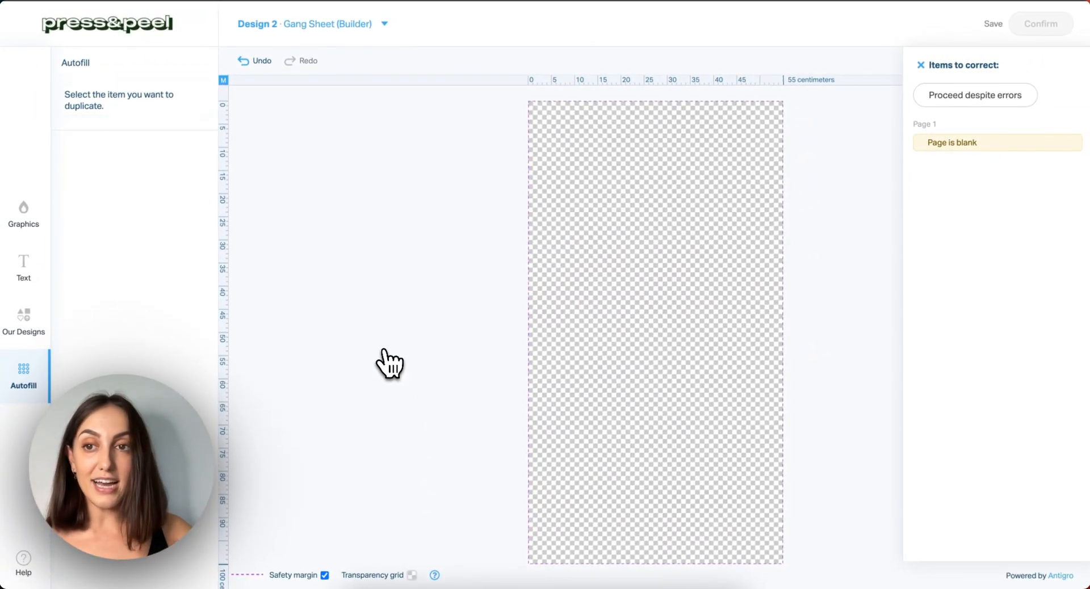
click(25, 225)
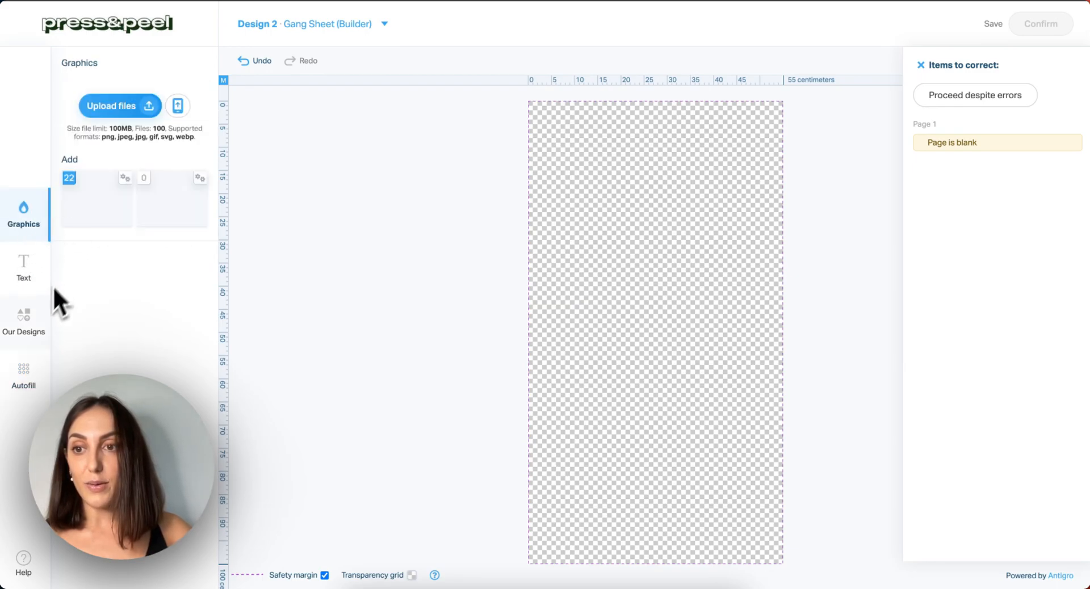
- Add the red mug cartoon character to Design 2 and move it to the upper part of the sheet
click(28, 321)
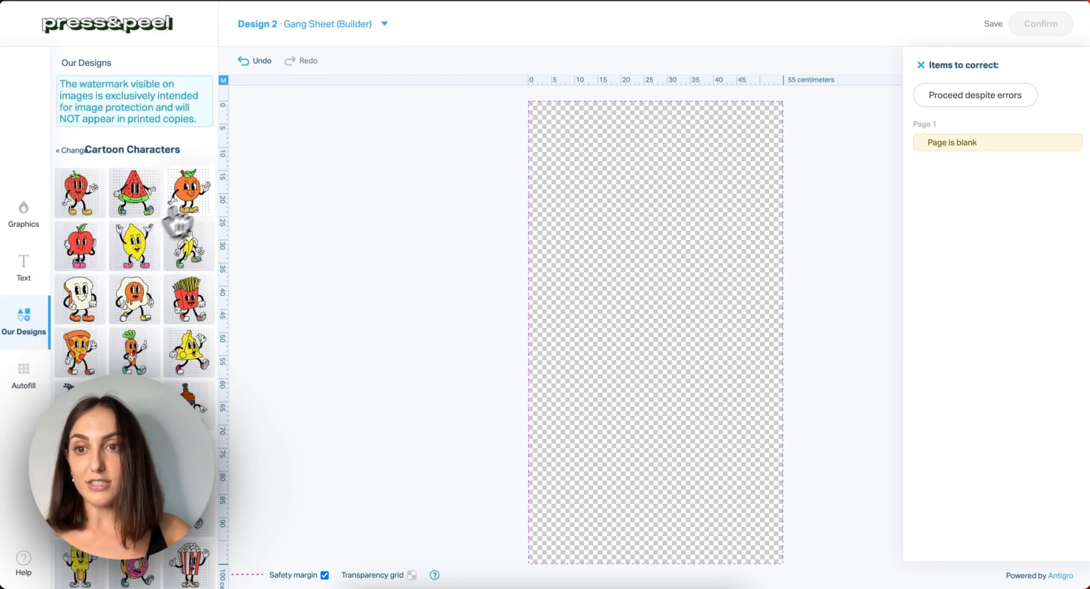
click(136, 461)
drag(684, 333, 677, 232)
click(667, 368)
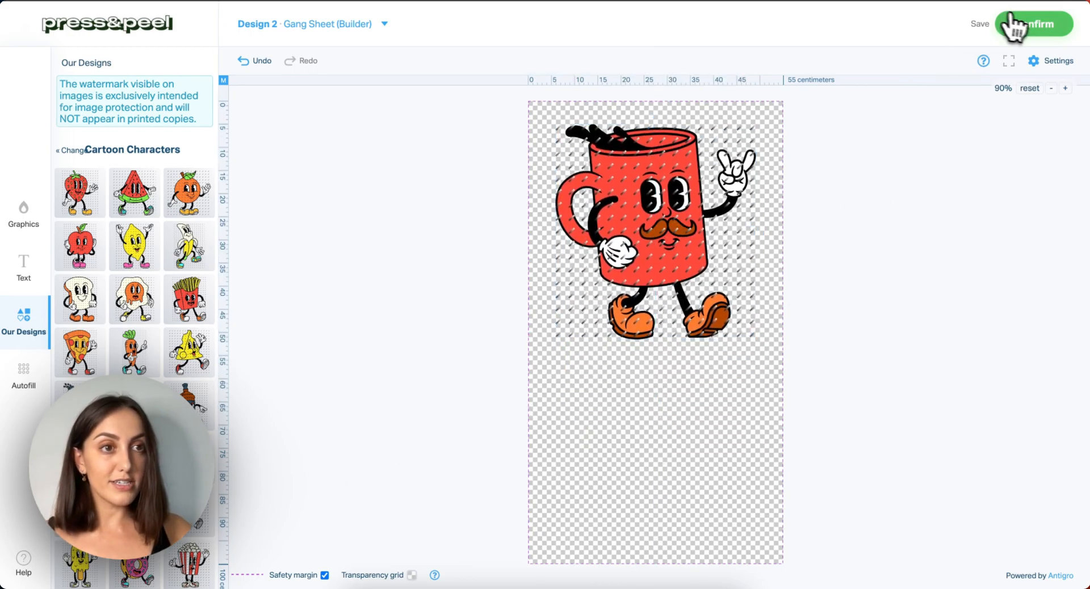
- Confirm Design 2, submit both designs to the cart and review the cart's items and totals
click(1033, 24)
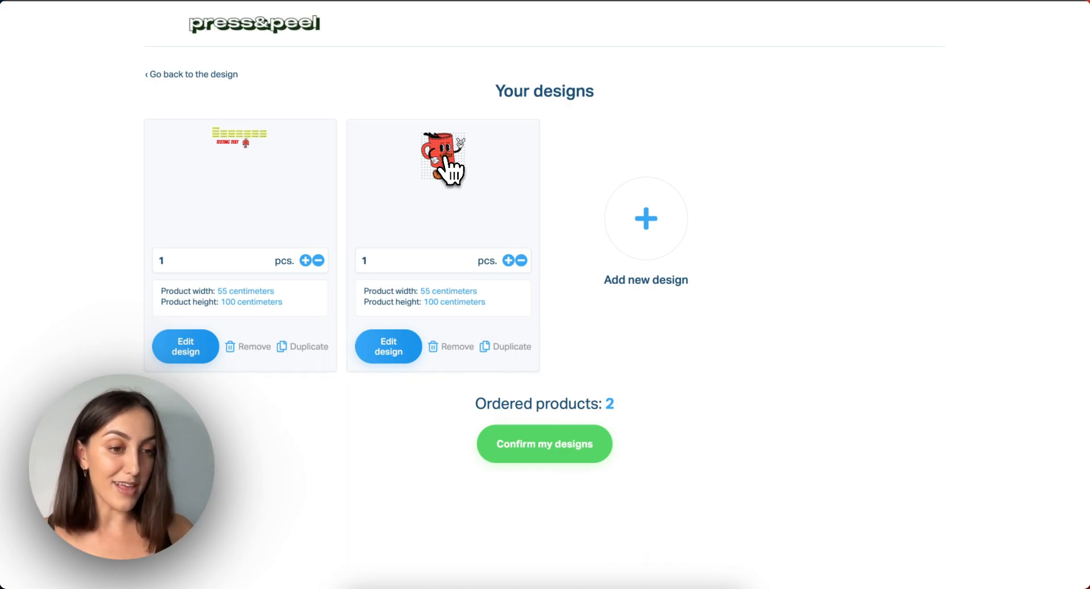
click(545, 445)
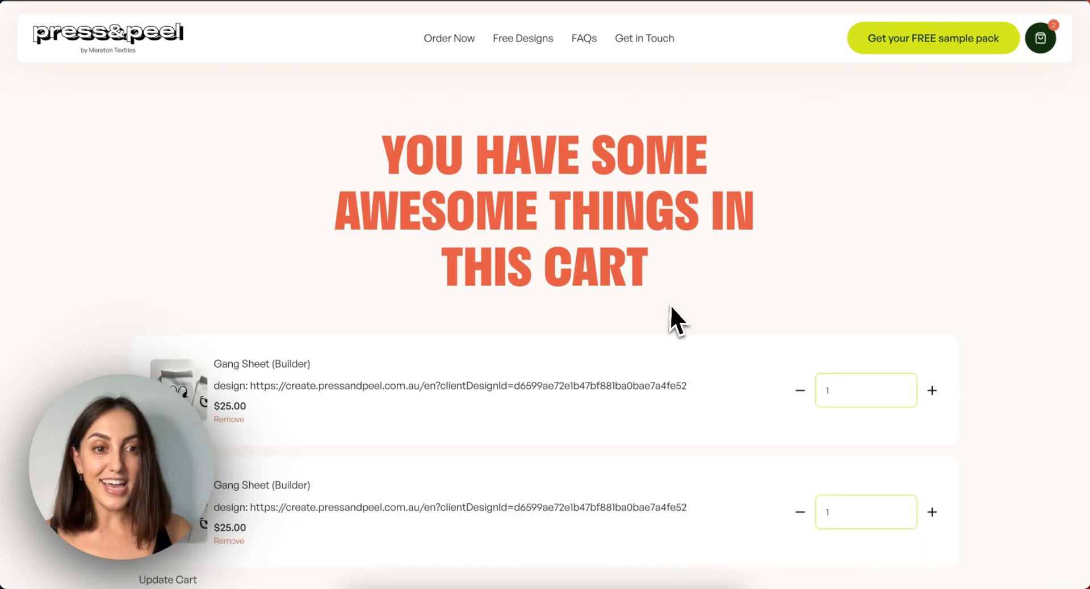
scroll(672, 306, down, 1)
scroll(670, 304, down, 3)
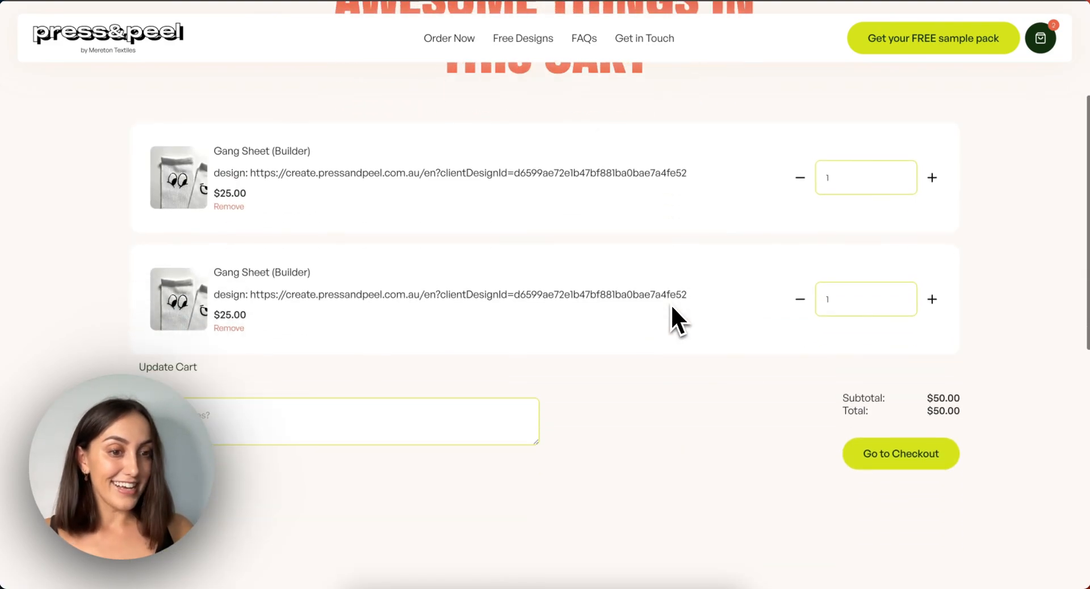
scroll(669, 305, up, 1)
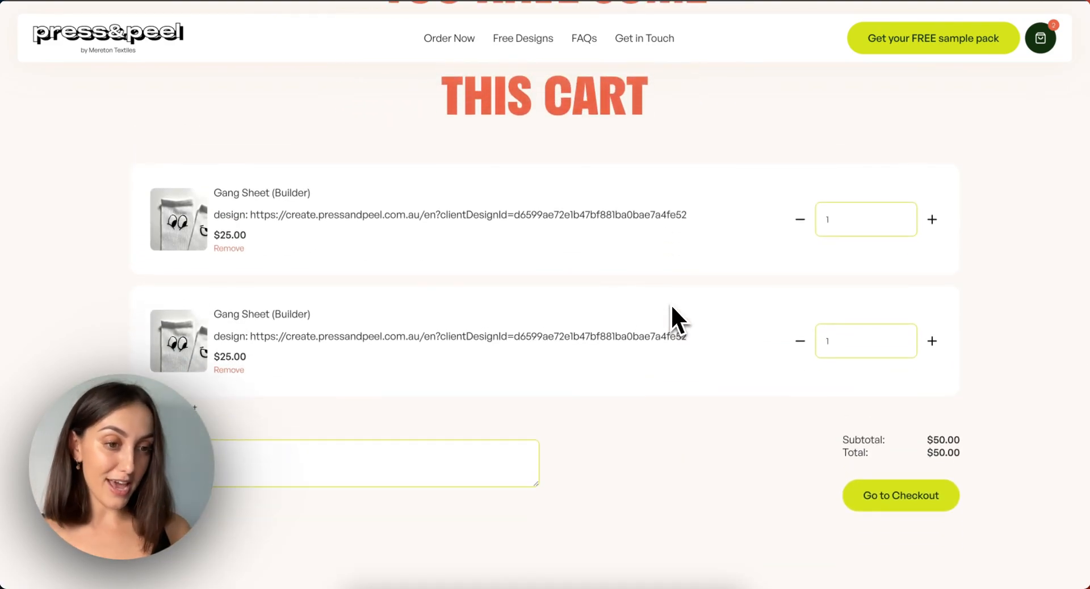